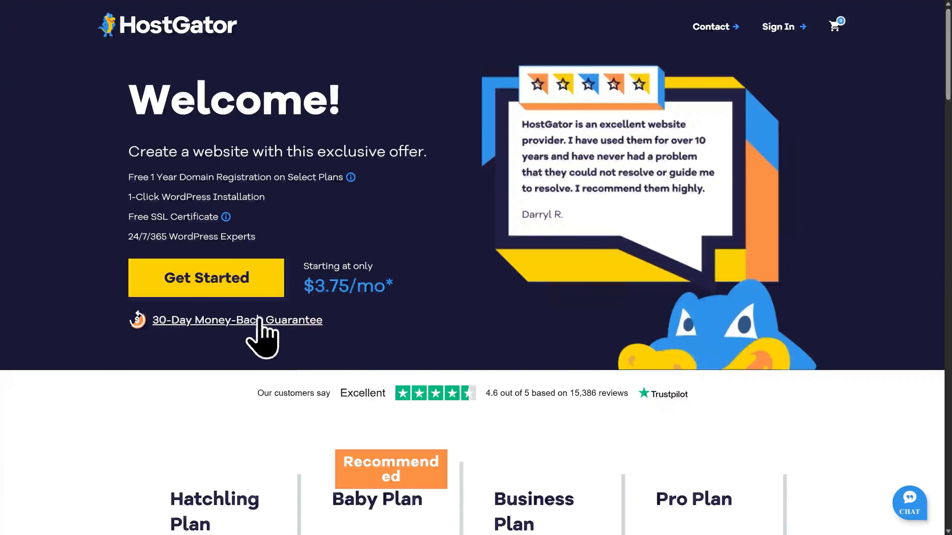
# - Browse the starter templates and try other font pairs on the Outdoor Adventure template
pyautogui.click(216, 284)
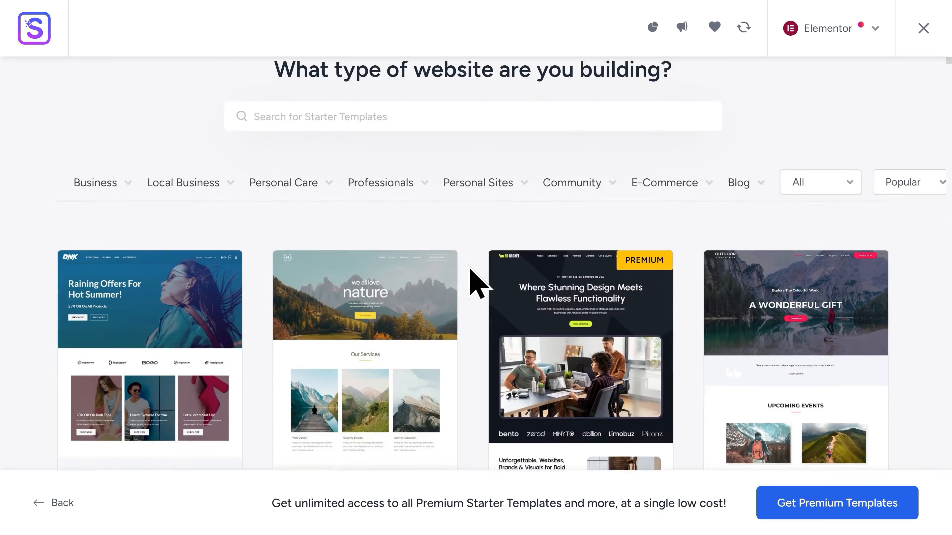
pyautogui.scroll(-5, 472, 274)
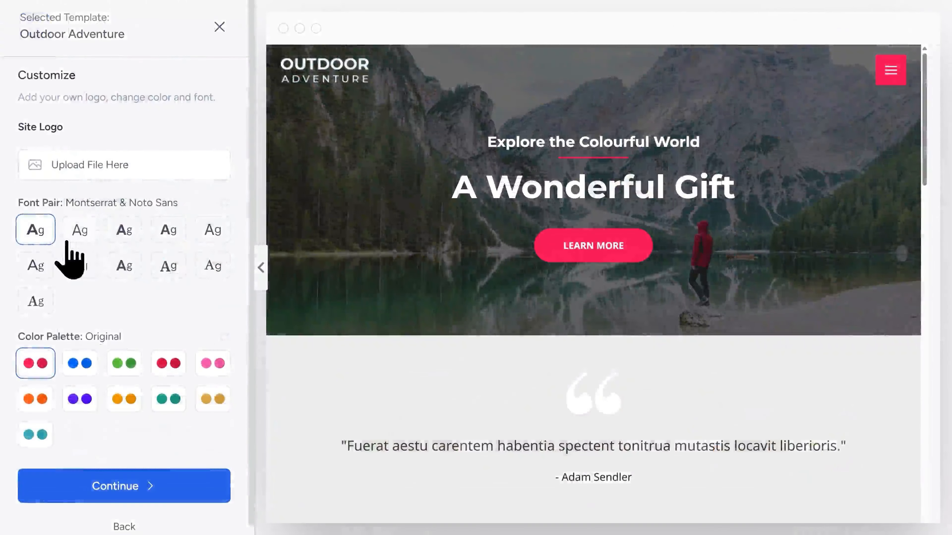
pyautogui.click(78, 236)
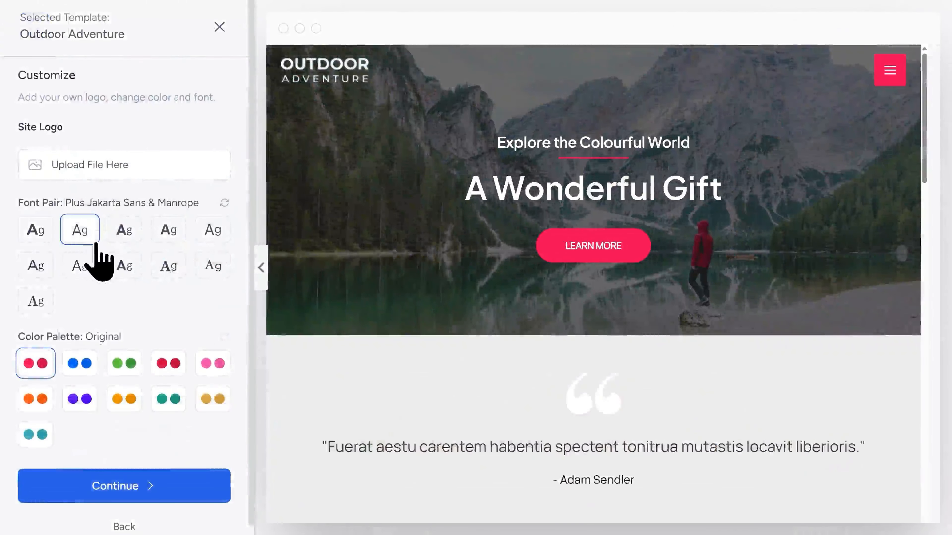
pyautogui.click(120, 236)
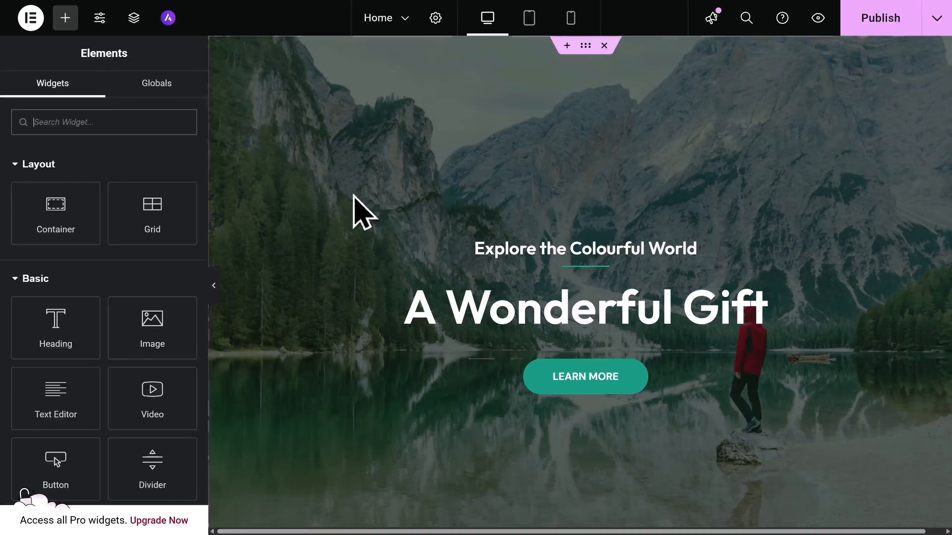
# - Replace the hero subheading "Explore the Colourful World" with "Welcome to my website" and publish the footer customization
pyautogui.click(475, 254)
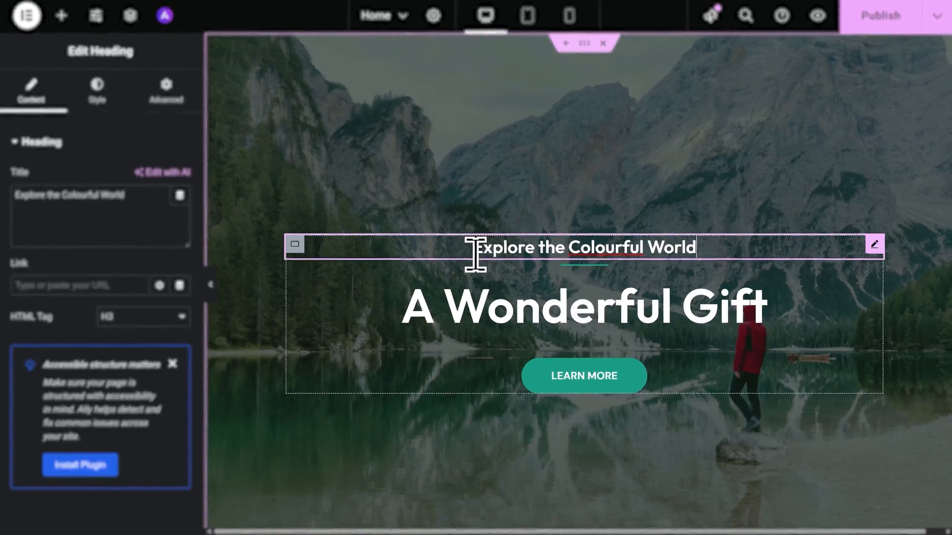
pyautogui.tripleClick(474, 254)
pyautogui.write('Welc')
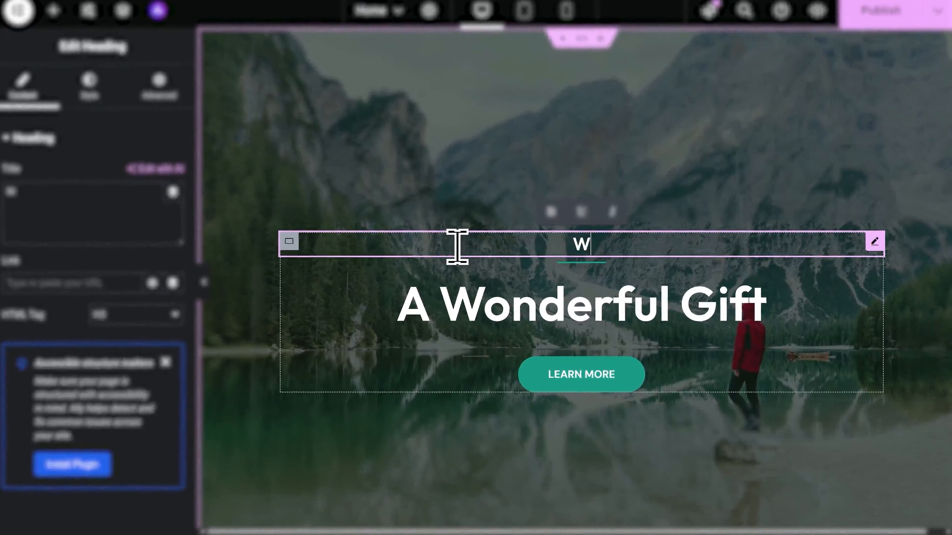
pyautogui.write('ome to my websit')
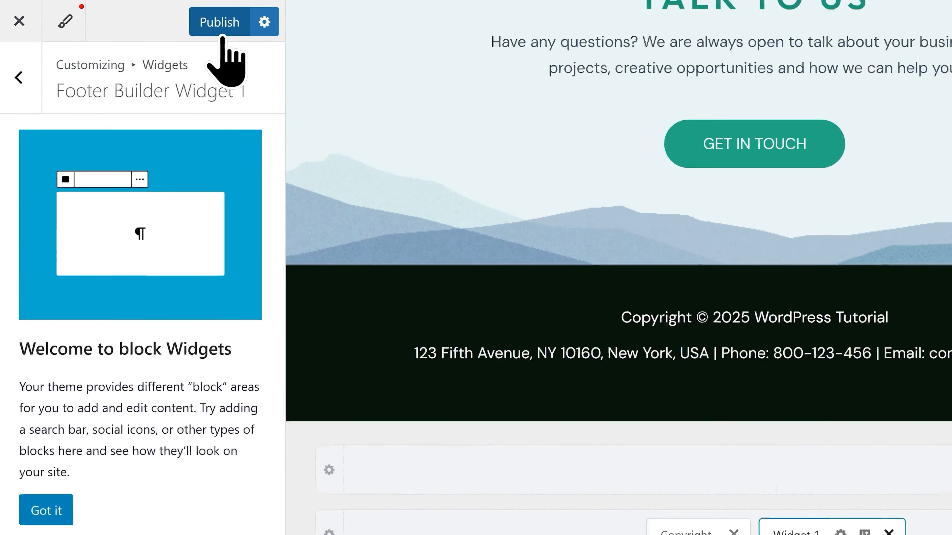
pyautogui.click(178, 24)
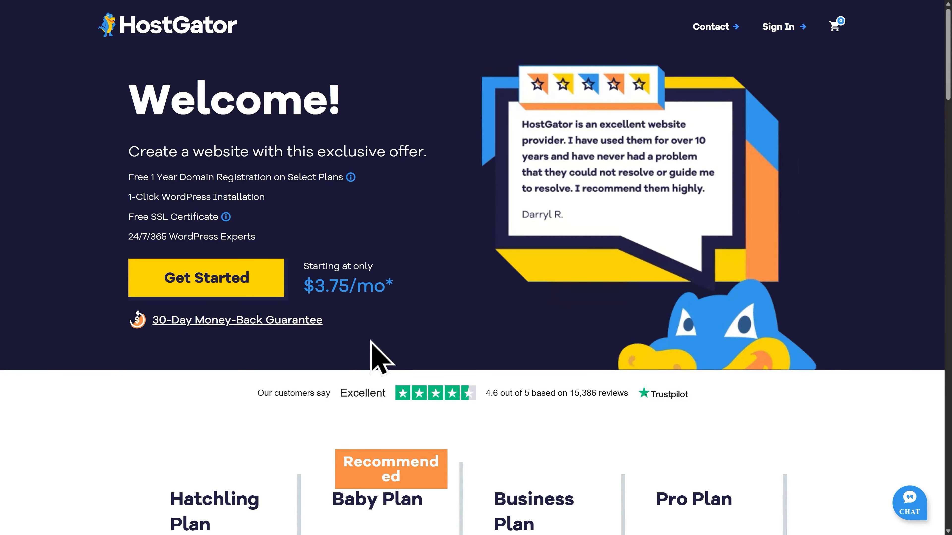
# - Compare the features of the HostGator hosting plans and choose the Baby Plan
pyautogui.click(218, 291)
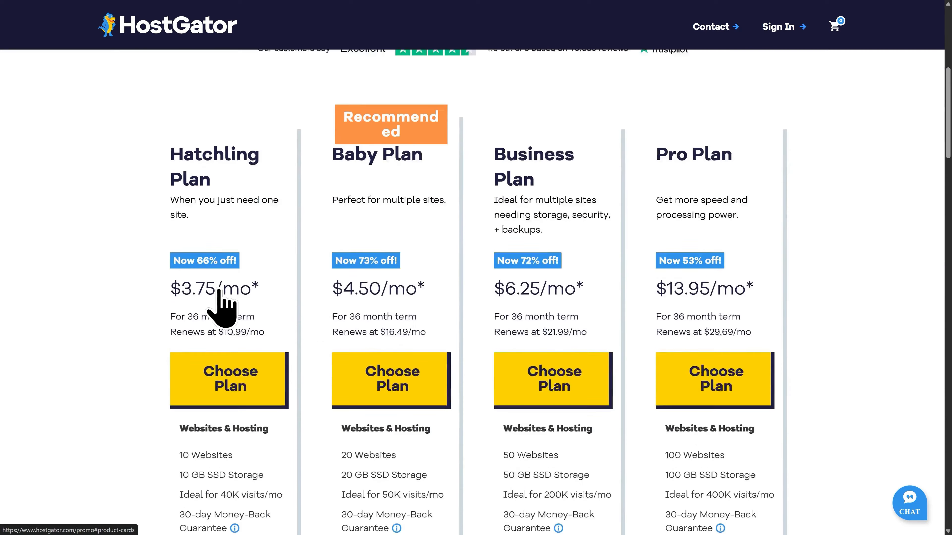
pyautogui.scroll(1, 276, 293)
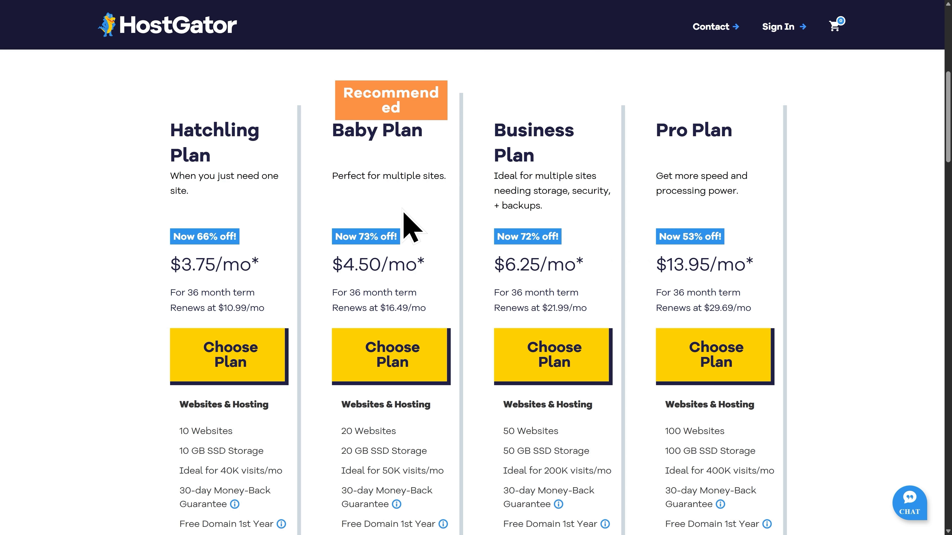
pyautogui.scroll(-5, 404, 213)
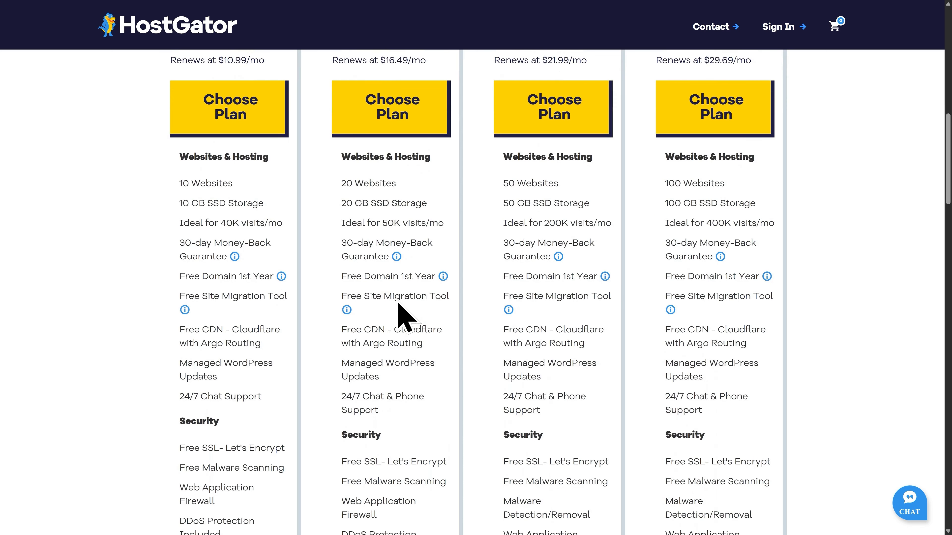
pyautogui.scroll(5, 398, 305)
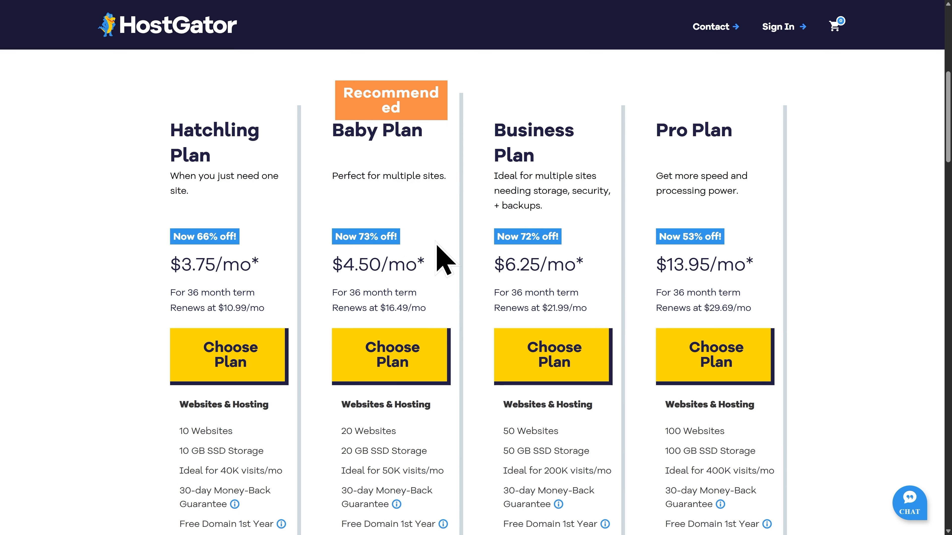
pyautogui.click(389, 368)
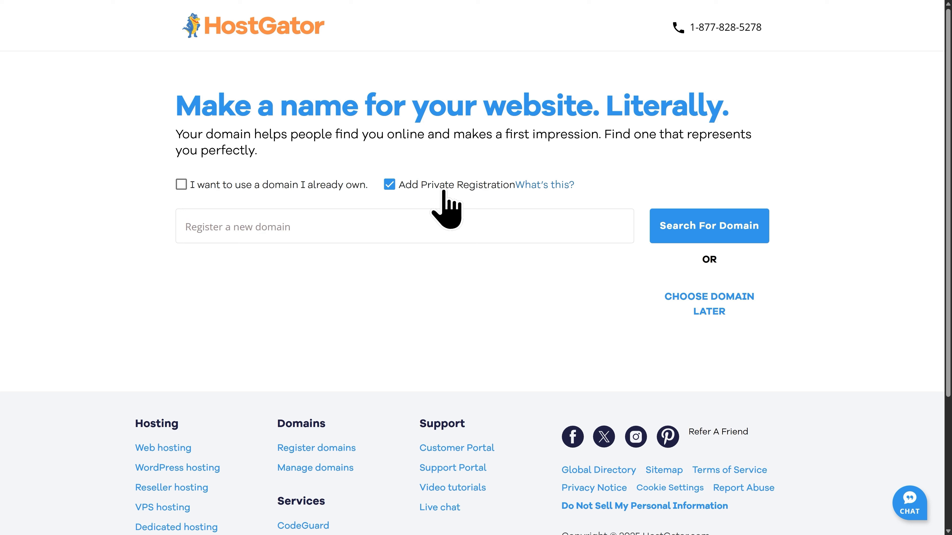
# - Search for the new domain hostgatorwptutorial.com and add it to the order, keeping private registration on
pyautogui.click(271, 228)
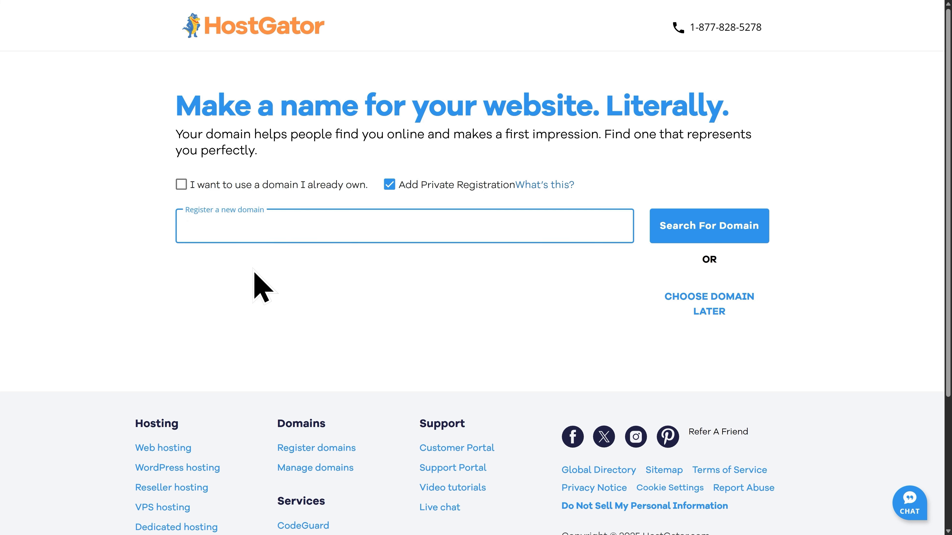
pyautogui.write('hostgatorwptutorial.com')
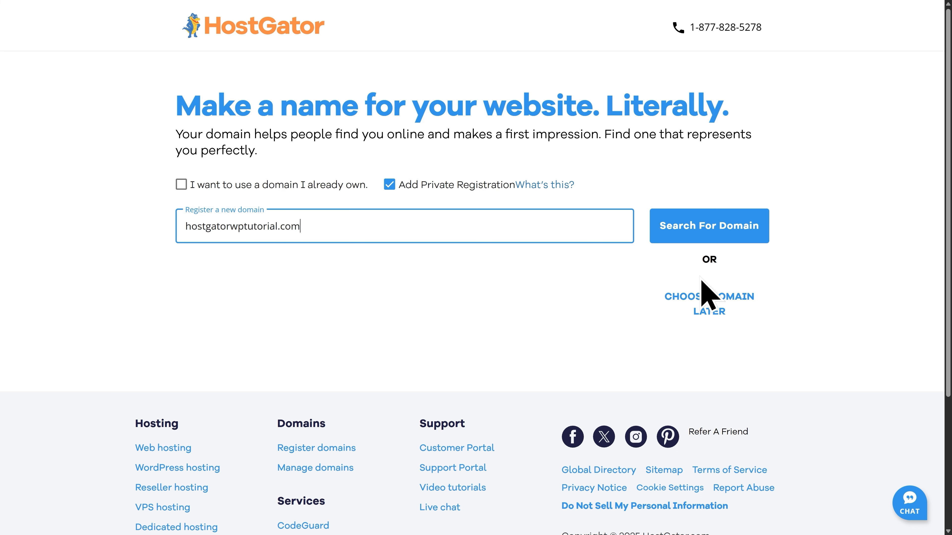
pyautogui.click(706, 242)
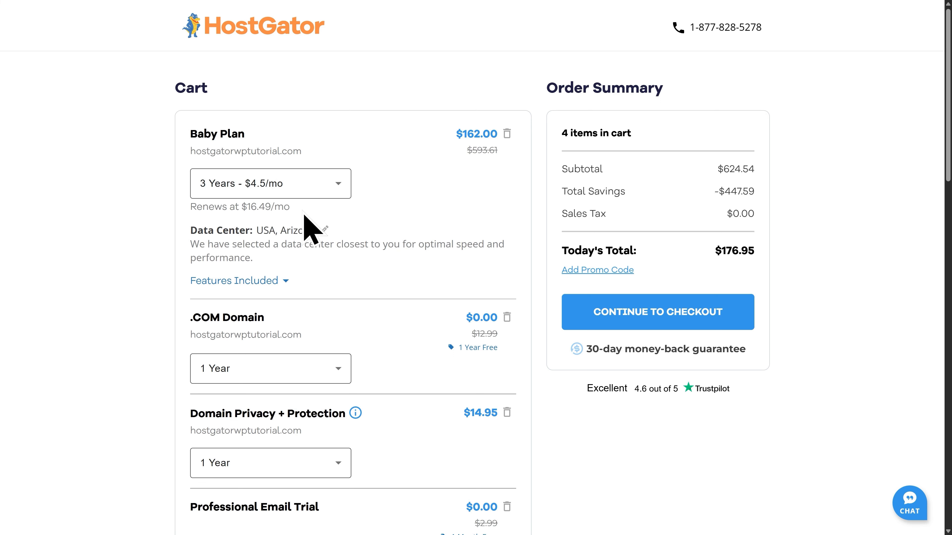
# - Set the Baby Plan's term to 1 Year and review the other cart items and add-on offers
pyautogui.click(230, 196)
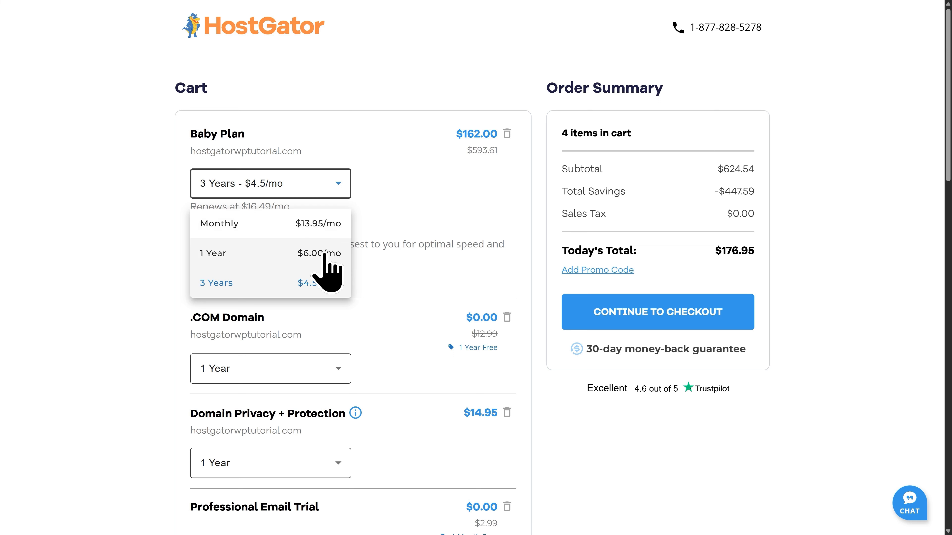
pyautogui.click(250, 256)
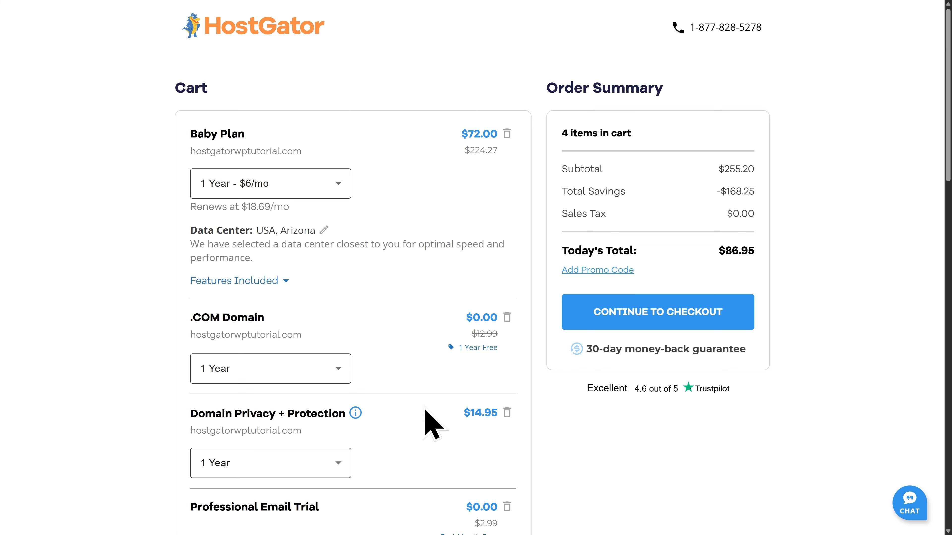
pyautogui.scroll(-3, 425, 419)
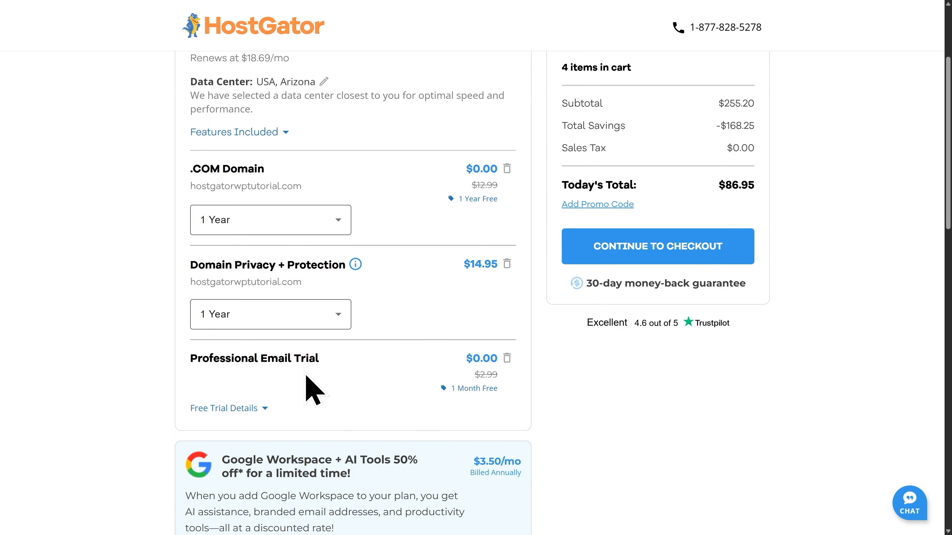
pyautogui.scroll(-6, 337, 372)
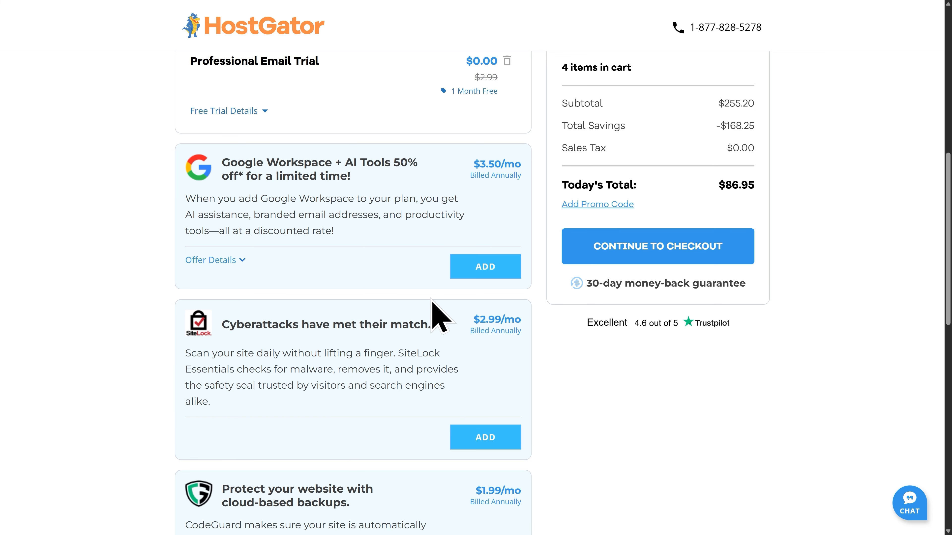
pyautogui.scroll(10, 433, 305)
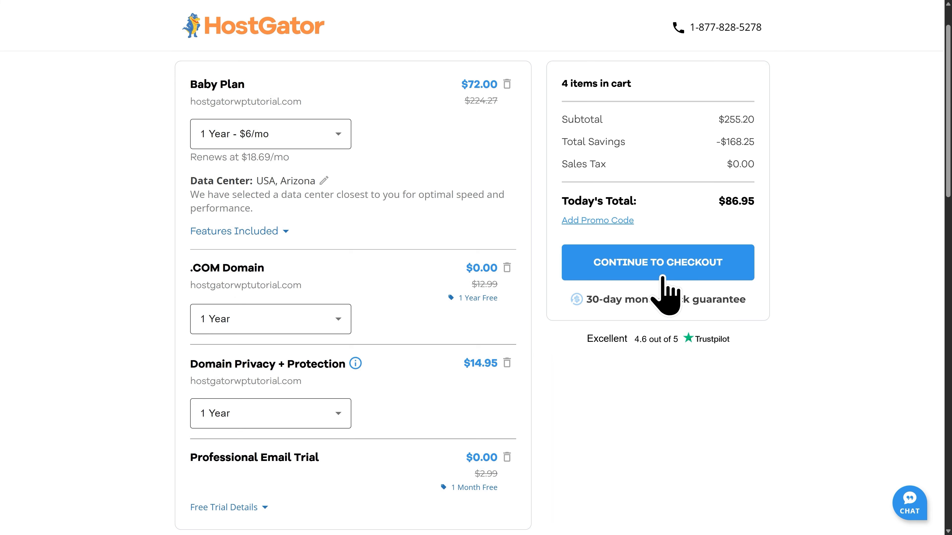
# - Continue the hosting order to checkout and submit the payment
pyautogui.click(662, 279)
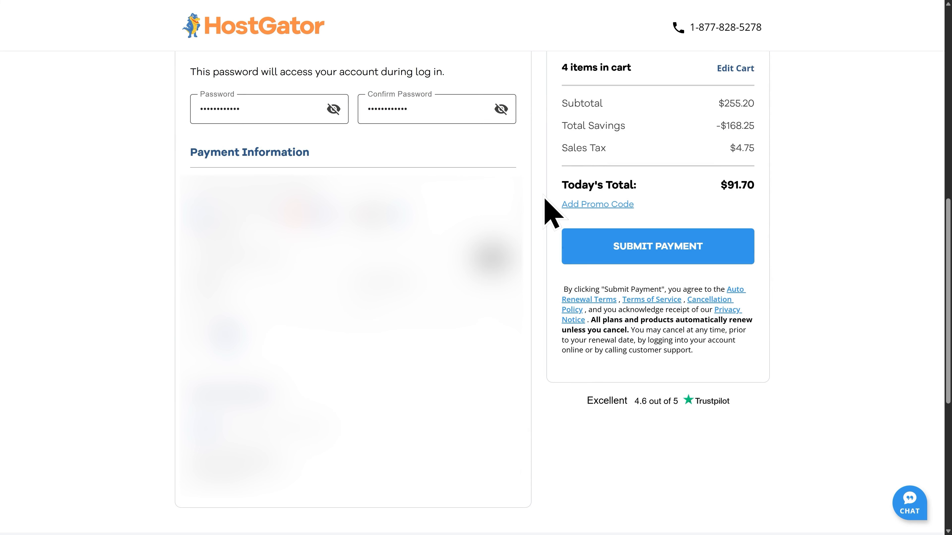
pyautogui.click(661, 261)
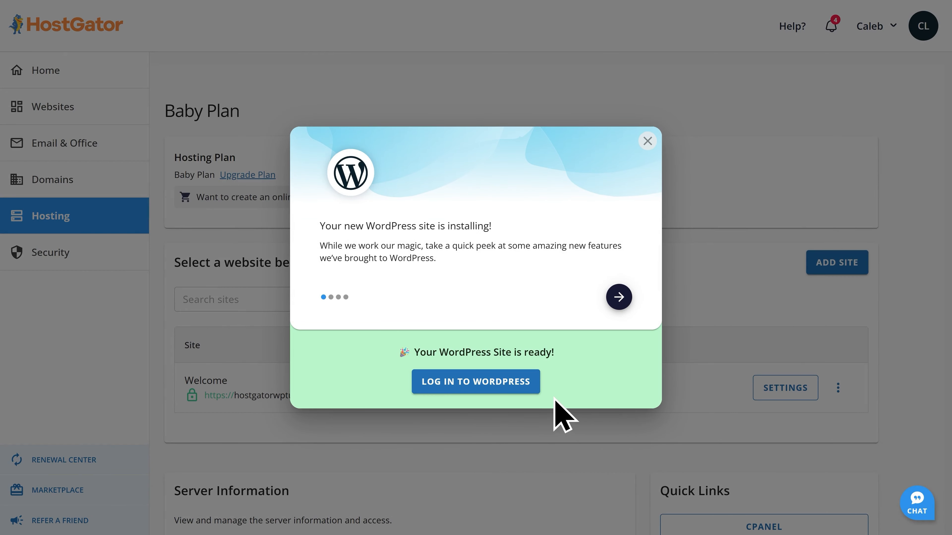
# - Log in to the new WordPress site and start its setup with the experience level "Never used it"
pyautogui.click(472, 388)
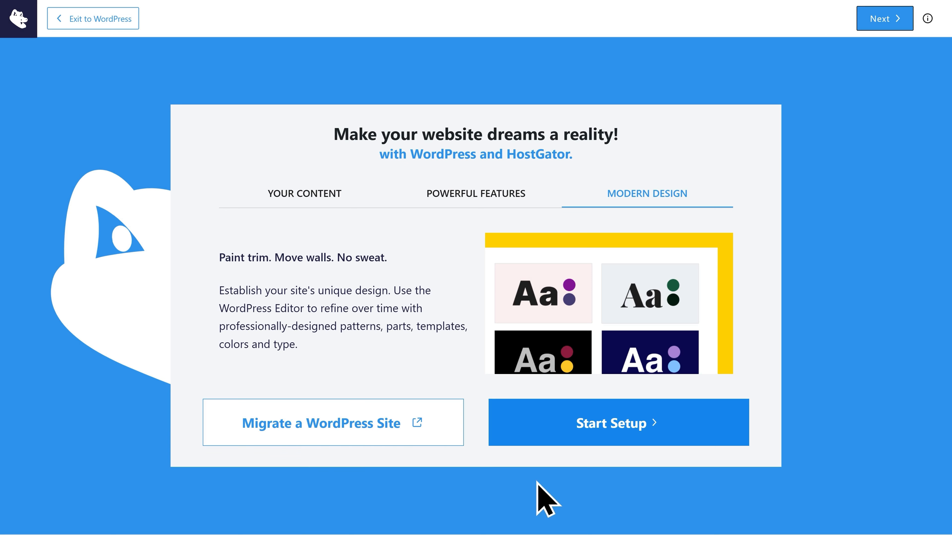
pyautogui.click(616, 442)
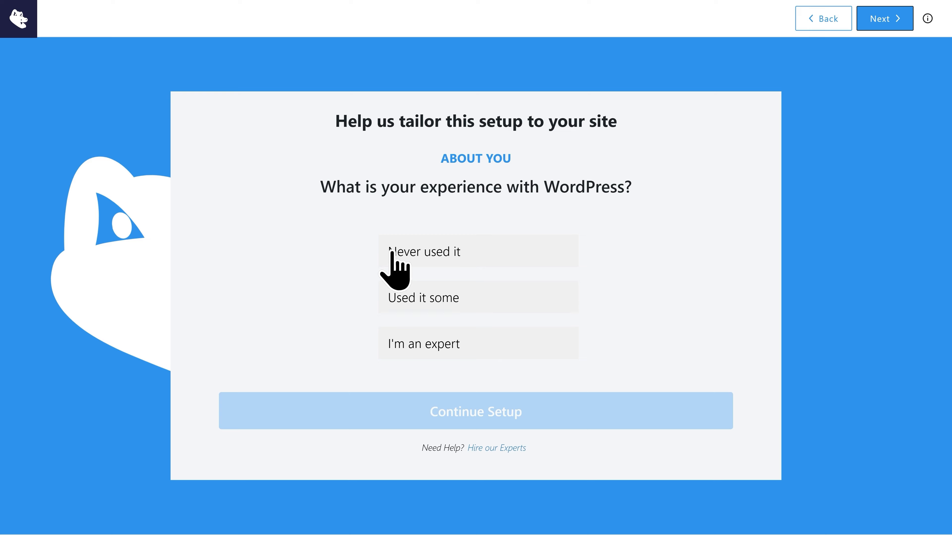
pyautogui.click(392, 259)
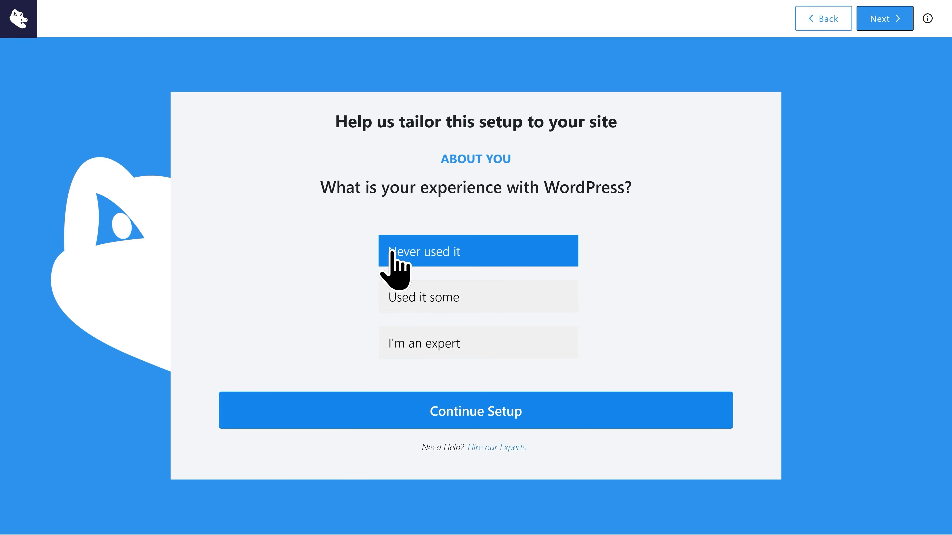
pyautogui.click(480, 418)
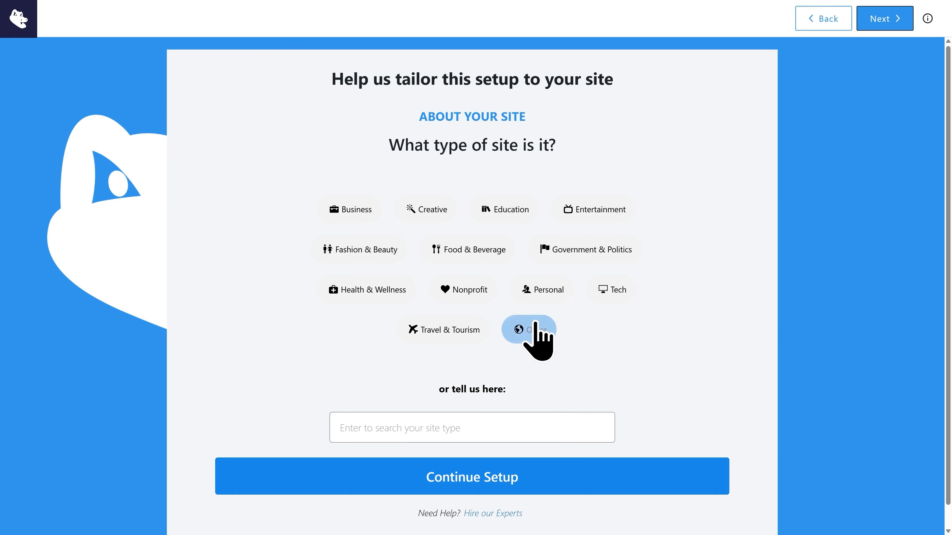
# - Set the site type to Personal with the subcategory Creative Portfolio and continue the setup
pyautogui.click(541, 298)
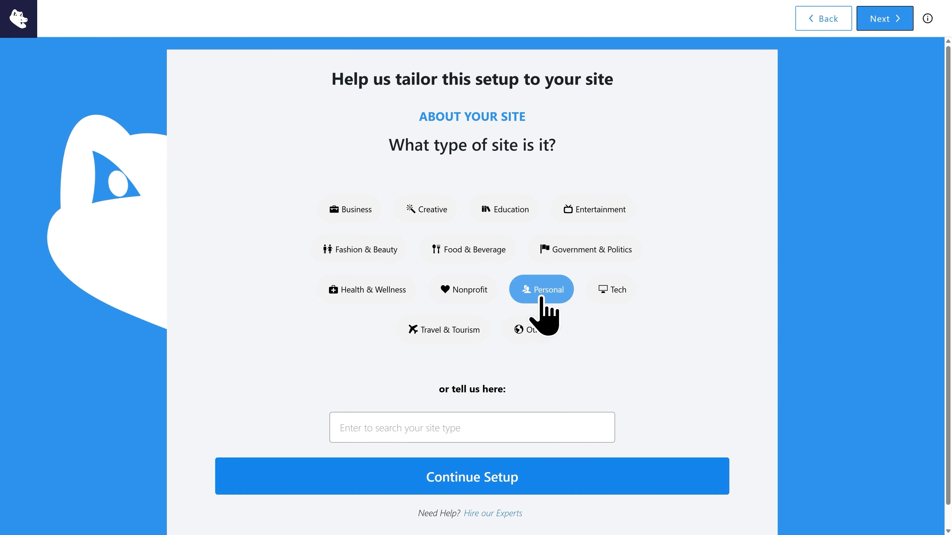
pyautogui.click(475, 482)
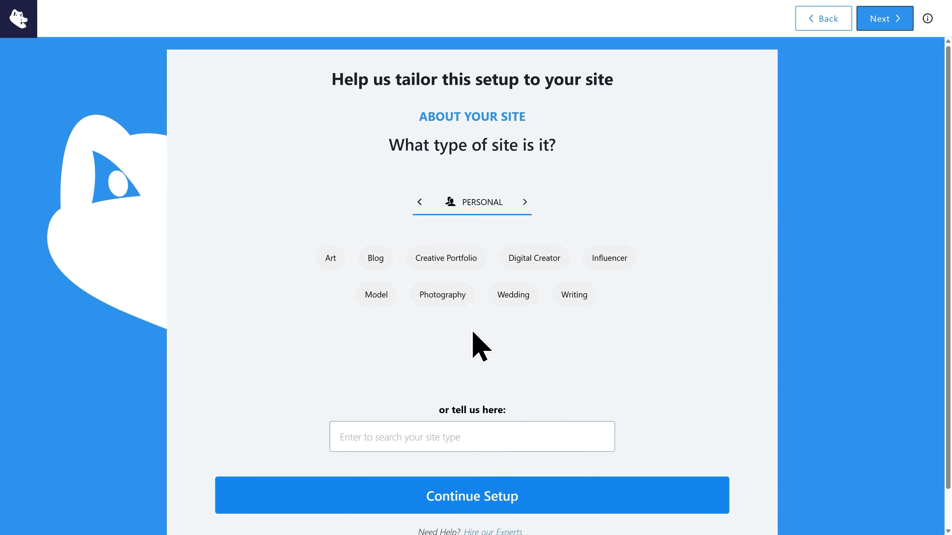
pyautogui.click(451, 267)
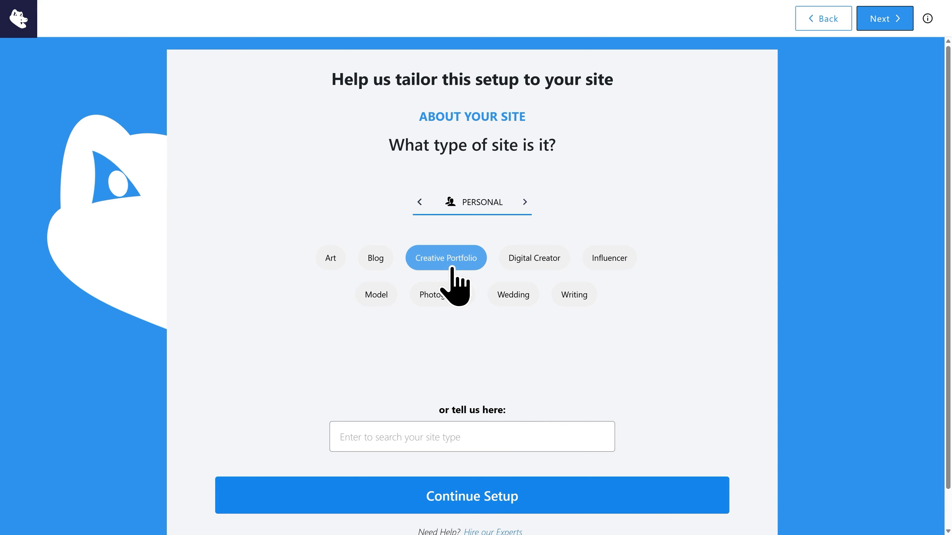
pyautogui.click(479, 494)
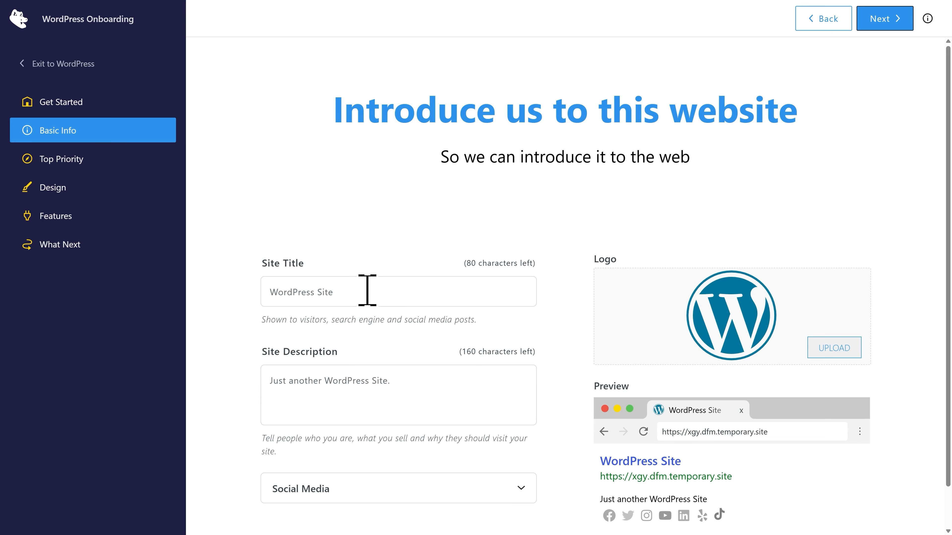
# - Set the site title to "WordPress Tutorial Website" and the site description to "Creating WordPress Tutorials"
pyautogui.click(368, 287)
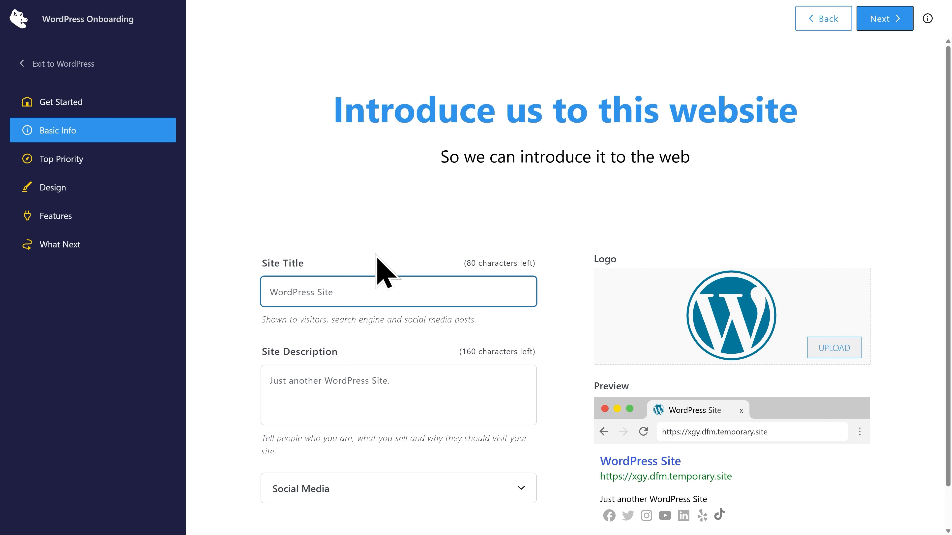
pyautogui.write('WordPress Tutorial Website')
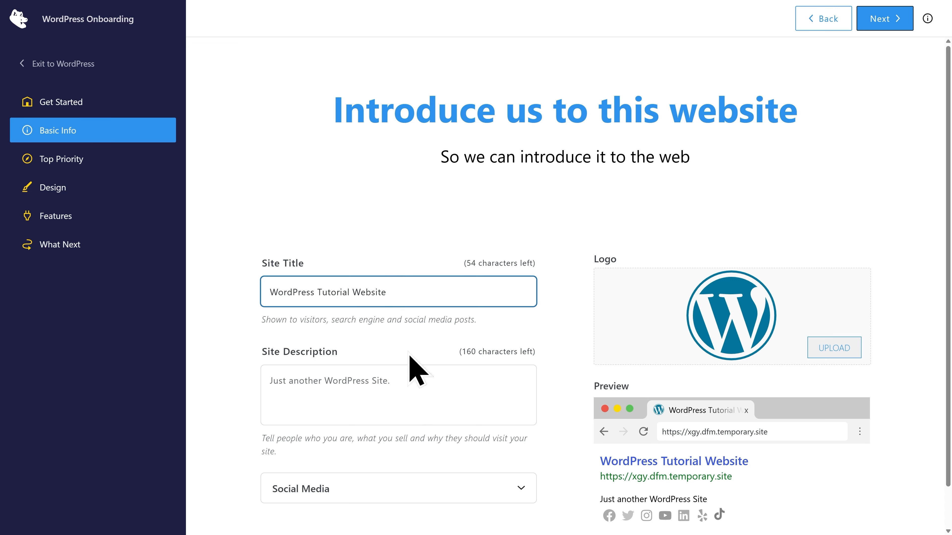
pyautogui.click(405, 389)
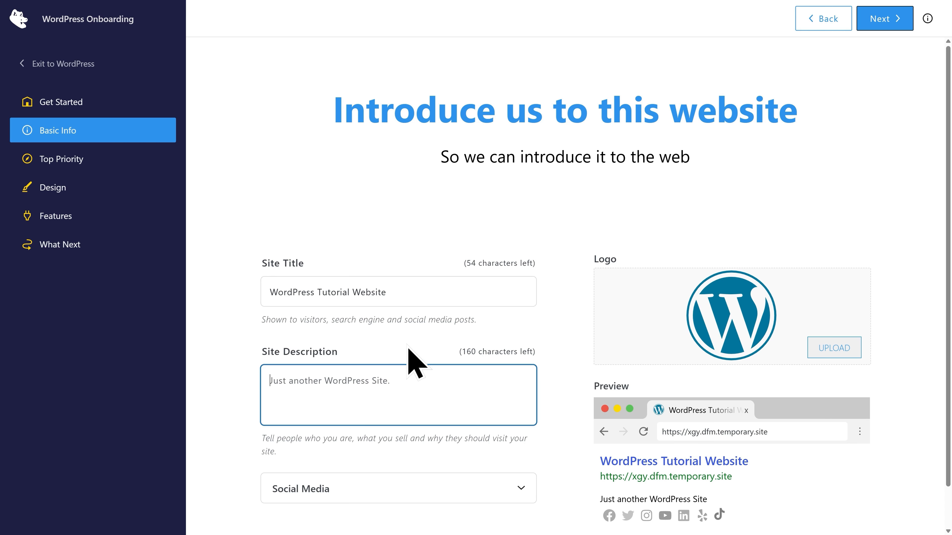
pyautogui.write('Creating WordPress')
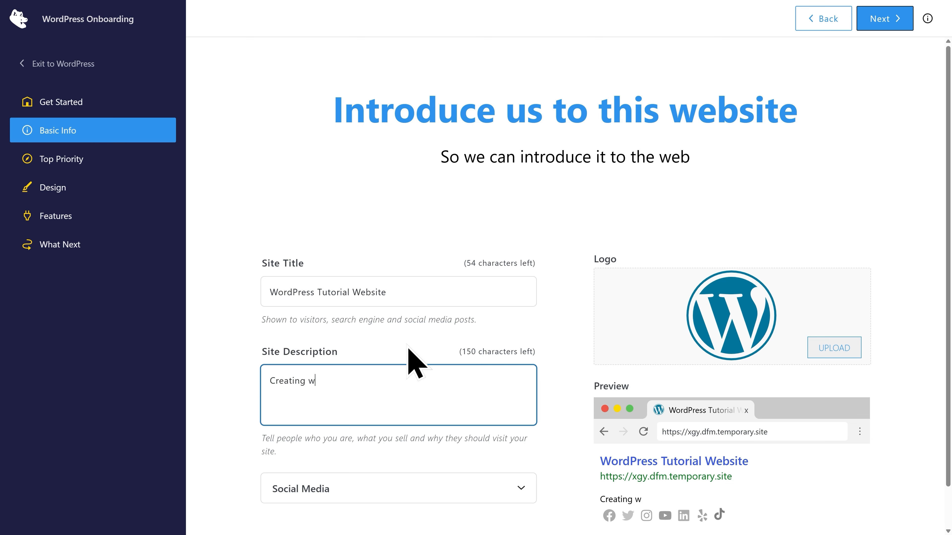
pyautogui.write(' Tutorials')
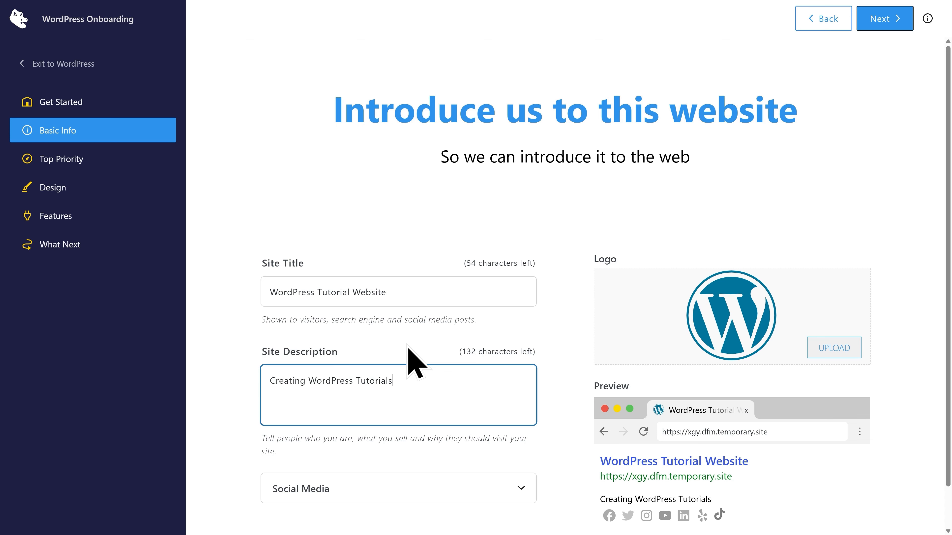
pyautogui.click(412, 362)
pyautogui.scroll(-1, 406, 364)
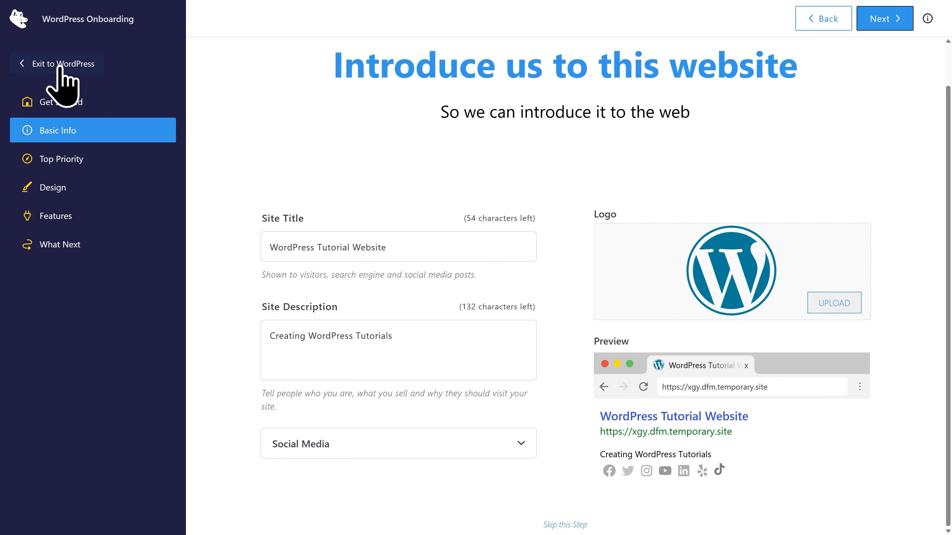
# - Exit the onboarding without finishing it and go to the WordPress Dashboard home
pyautogui.click(60, 65)
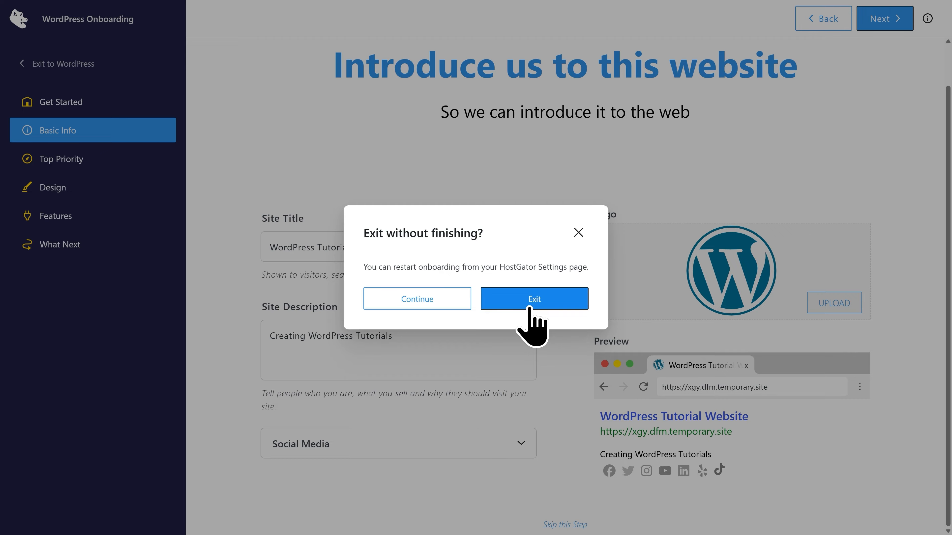
pyautogui.click(529, 308)
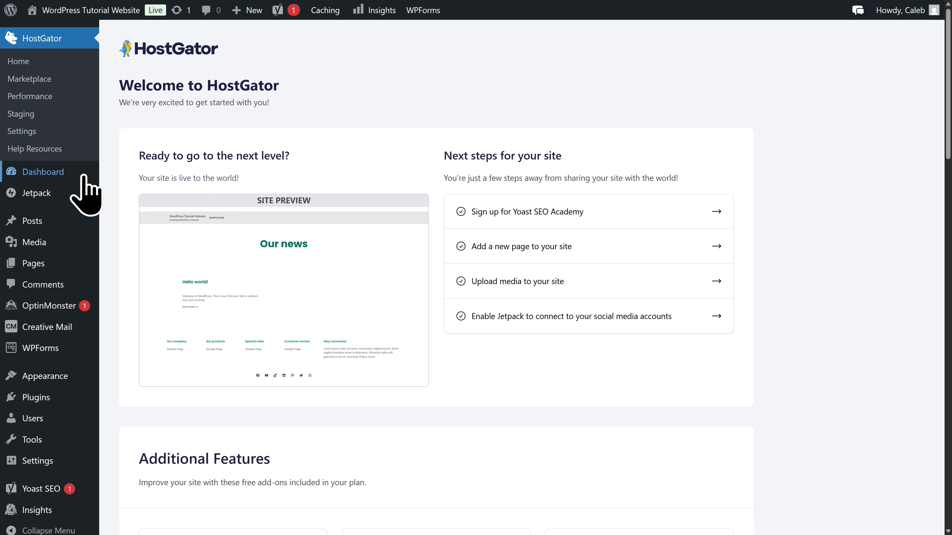
pyautogui.moveTo(71, 175)
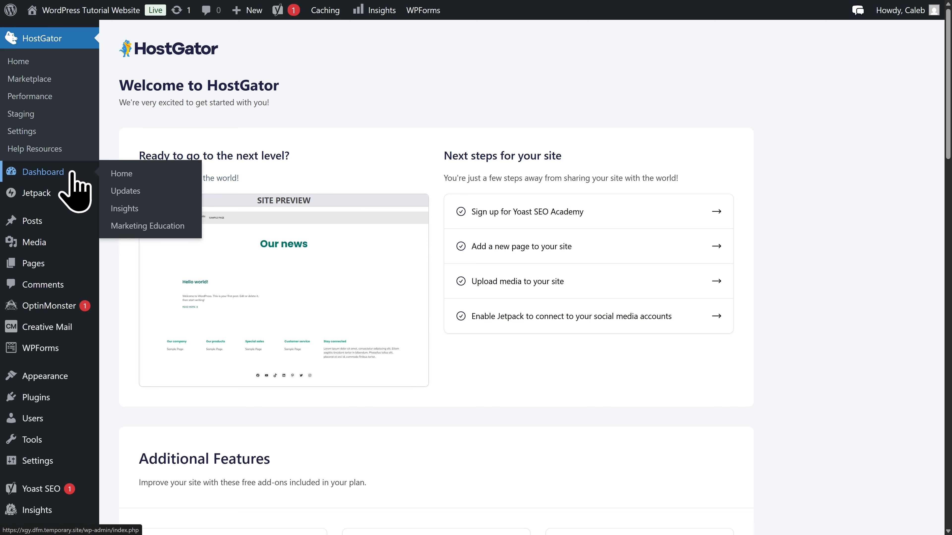
pyautogui.click(72, 173)
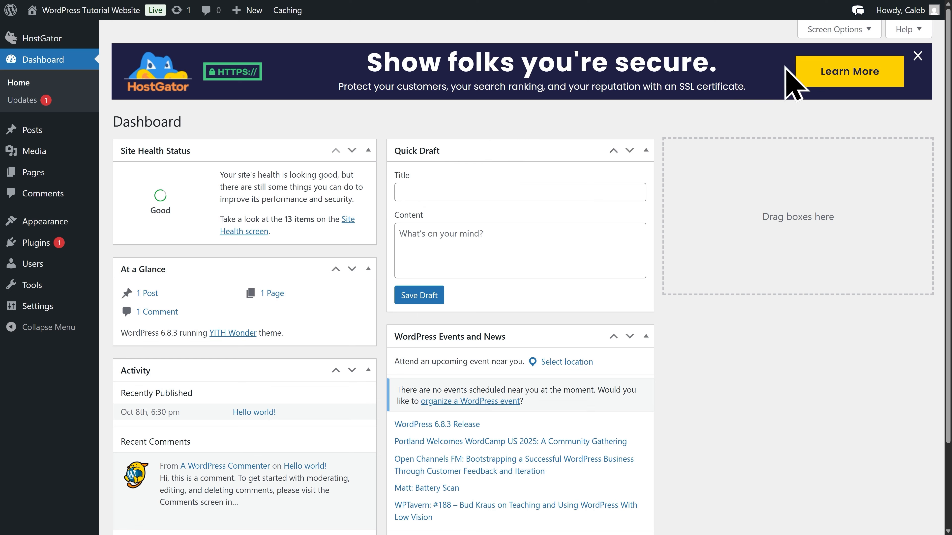
# - Hide the Site Health Status, At a Glance, Activity, Quick Draft and WordPress Events and News boxes on the Dashboard
pyautogui.click(843, 35)
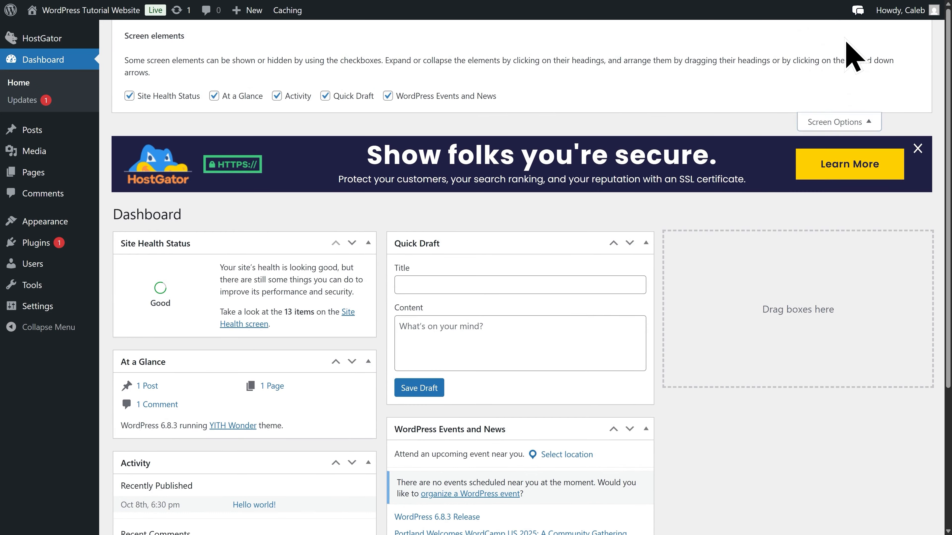
pyautogui.click(421, 96)
pyautogui.click(340, 97)
pyautogui.click(292, 100)
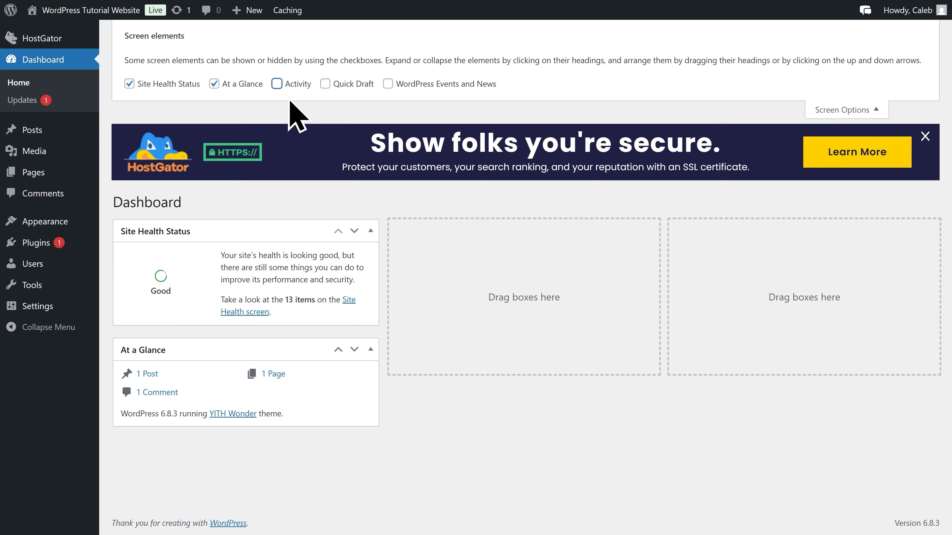
pyautogui.click(228, 85)
pyautogui.click(130, 83)
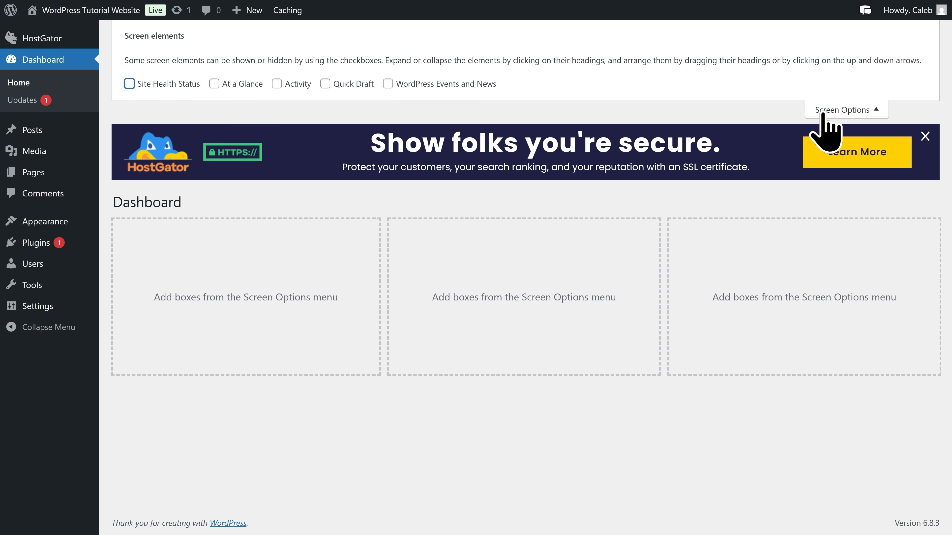
pyautogui.click(842, 110)
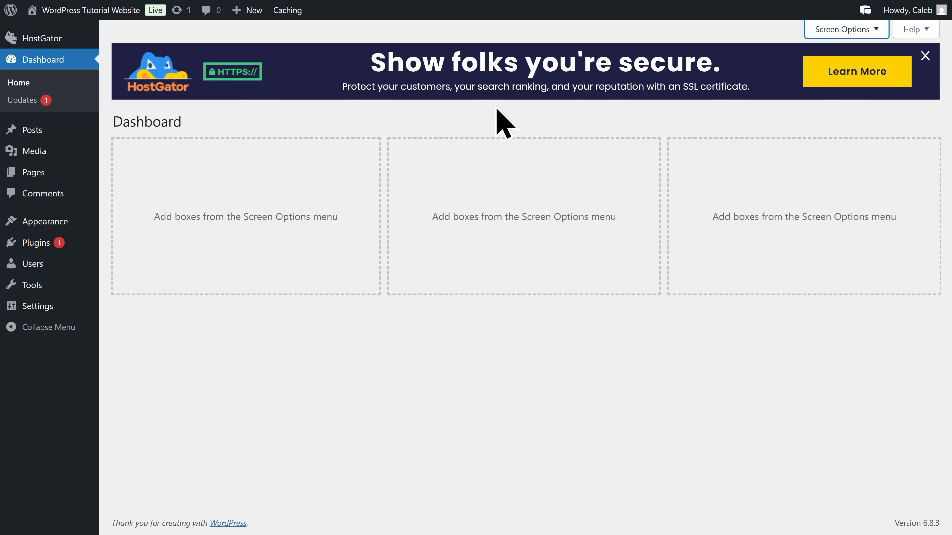
pyautogui.click(508, 111)
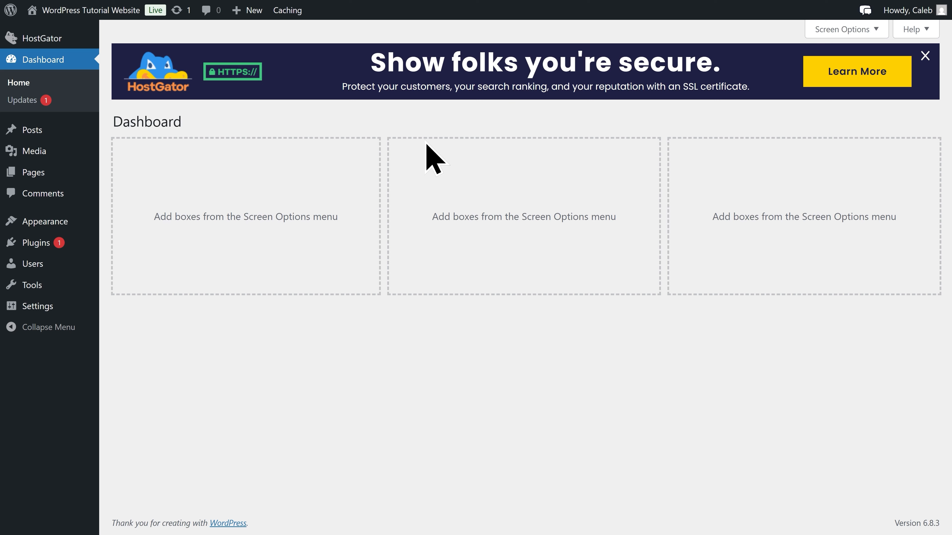
# - Find the Astra theme among the themes to add, install and activate it, and dismiss its welcome banner
pyautogui.moveTo(60, 227)
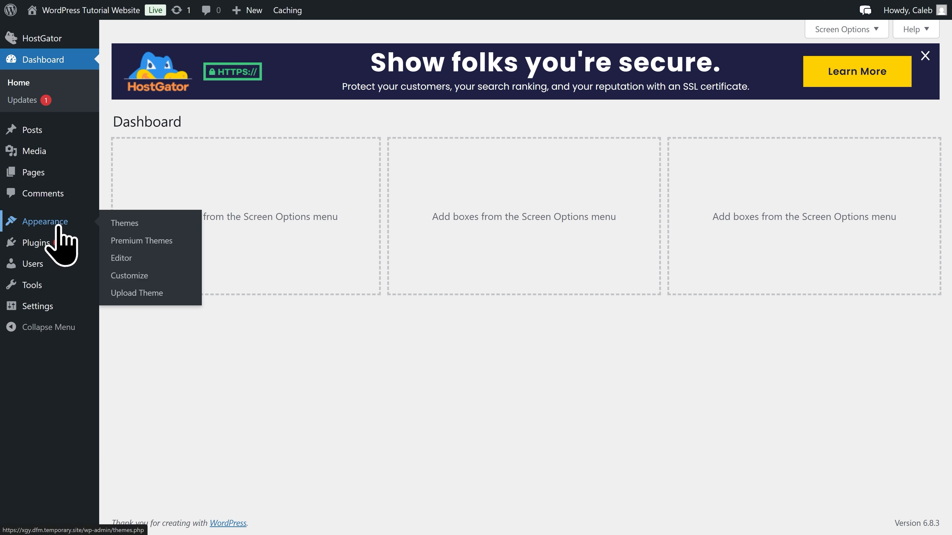
pyautogui.click(55, 226)
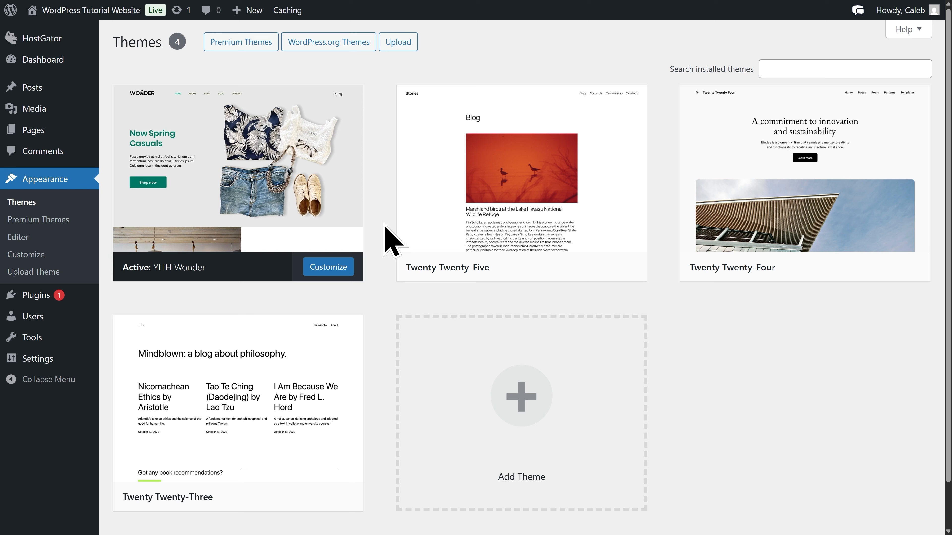
pyautogui.click(525, 410)
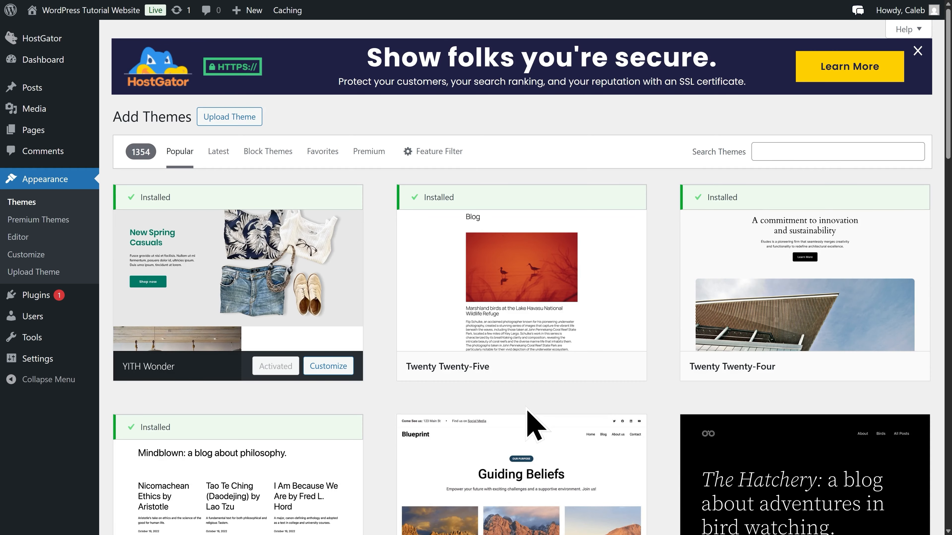
pyautogui.click(780, 153)
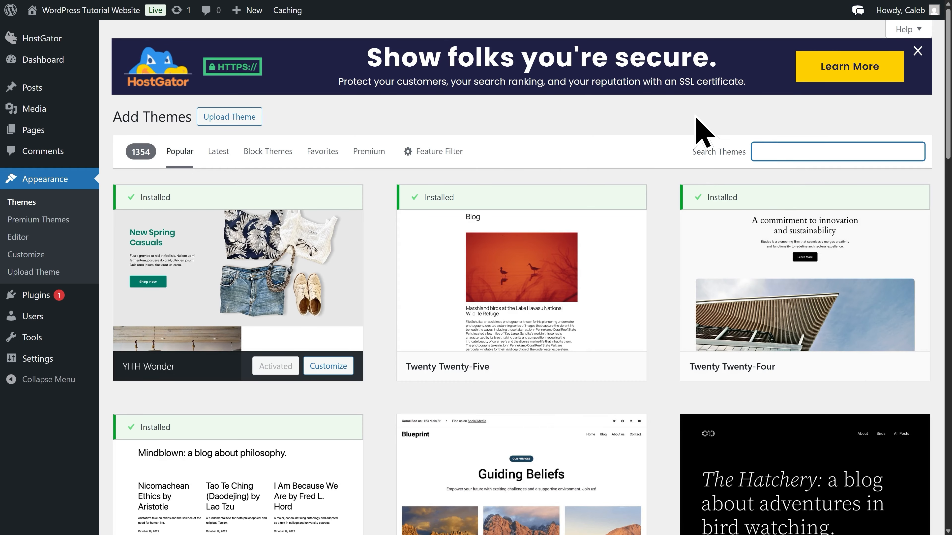
pyautogui.write('Astra')
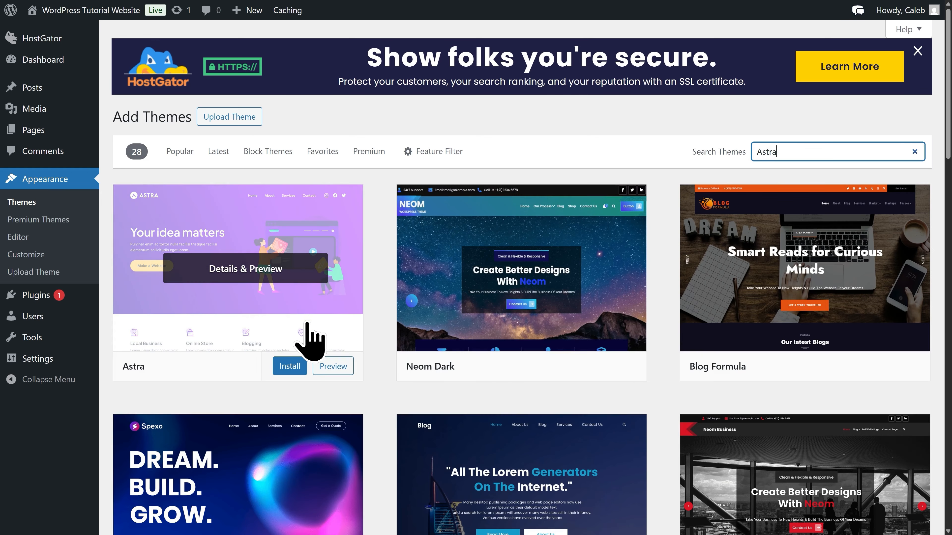
pyautogui.click(288, 367)
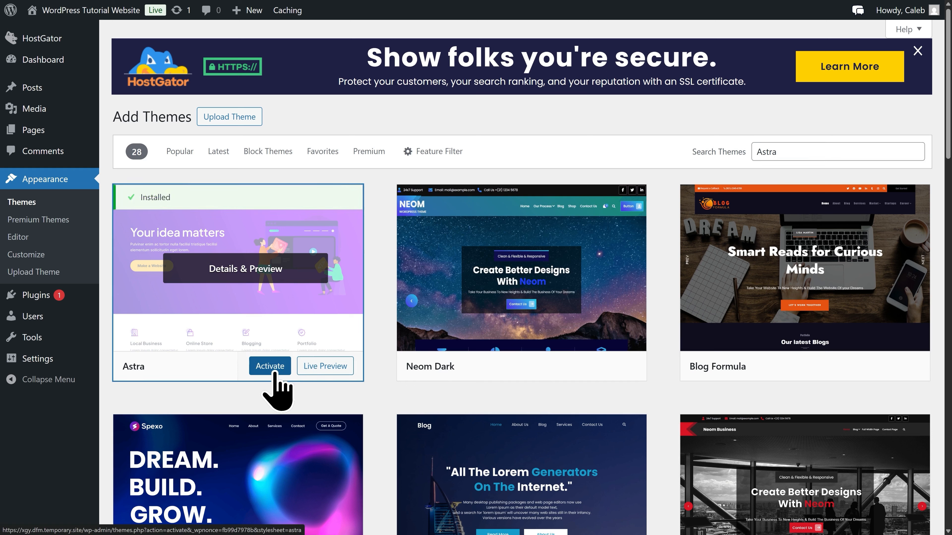
pyautogui.click(274, 372)
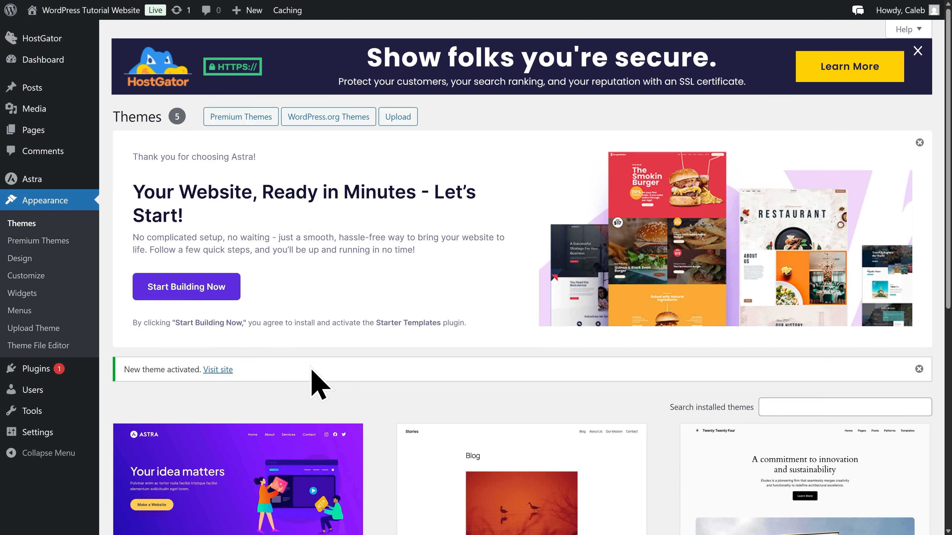
pyautogui.click(919, 142)
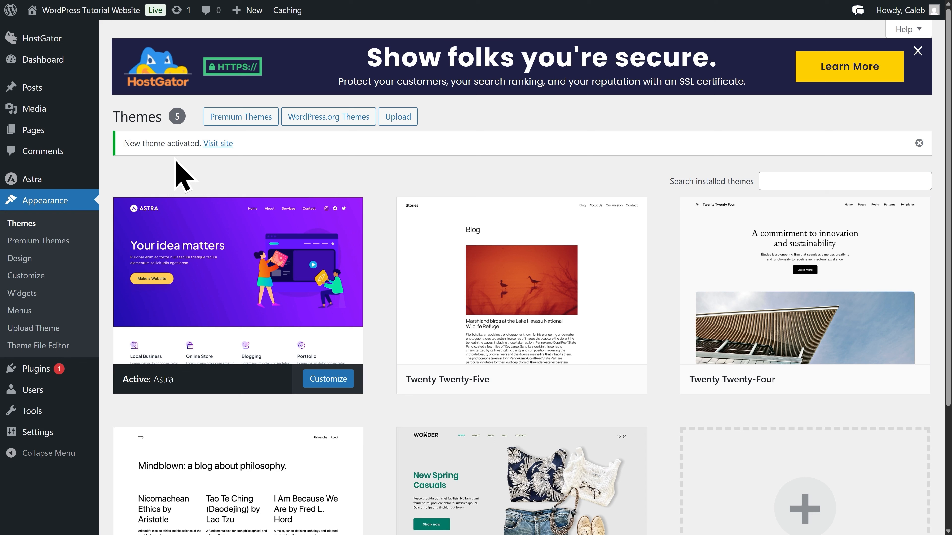
# - Deactivate all installed plugins with one bulk action
pyautogui.moveTo(40, 375)
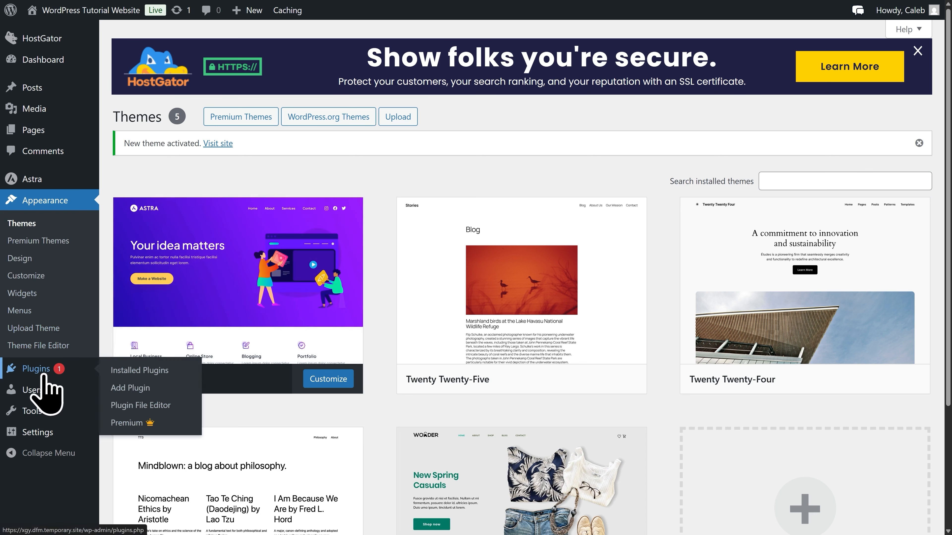
pyautogui.click(43, 374)
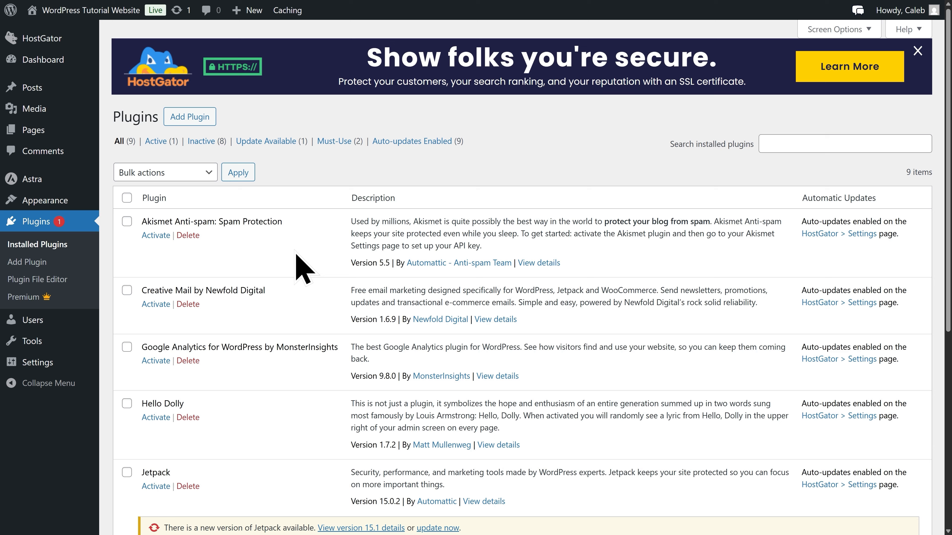
pyautogui.click(130, 199)
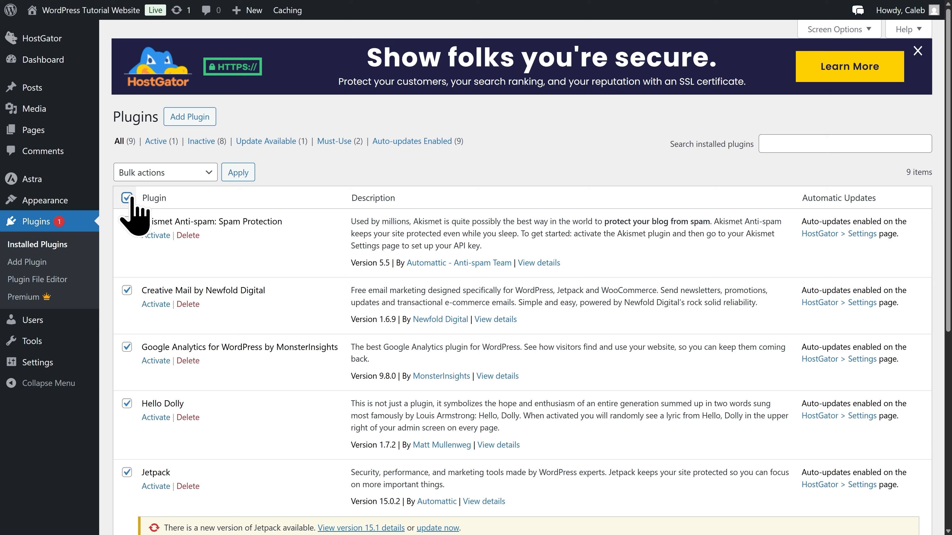
pyautogui.click(163, 175)
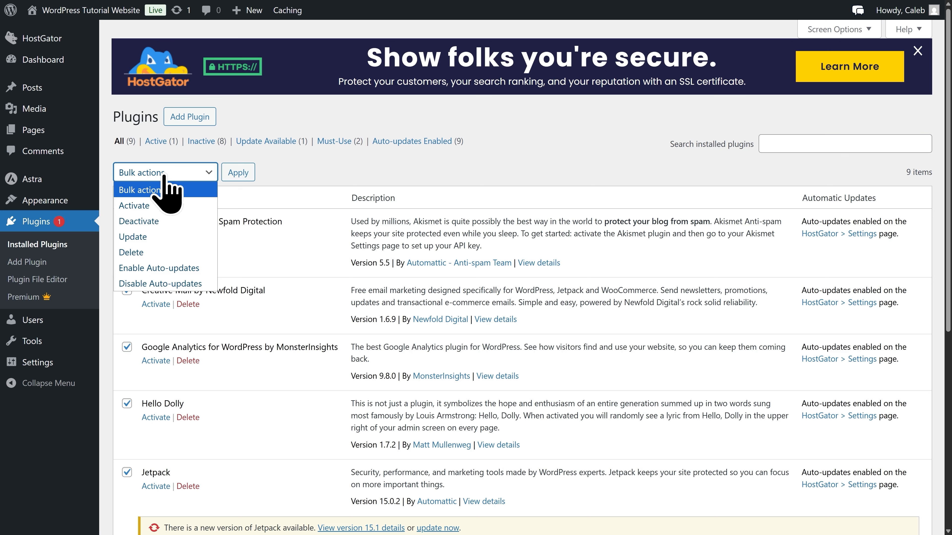
pyautogui.click(163, 224)
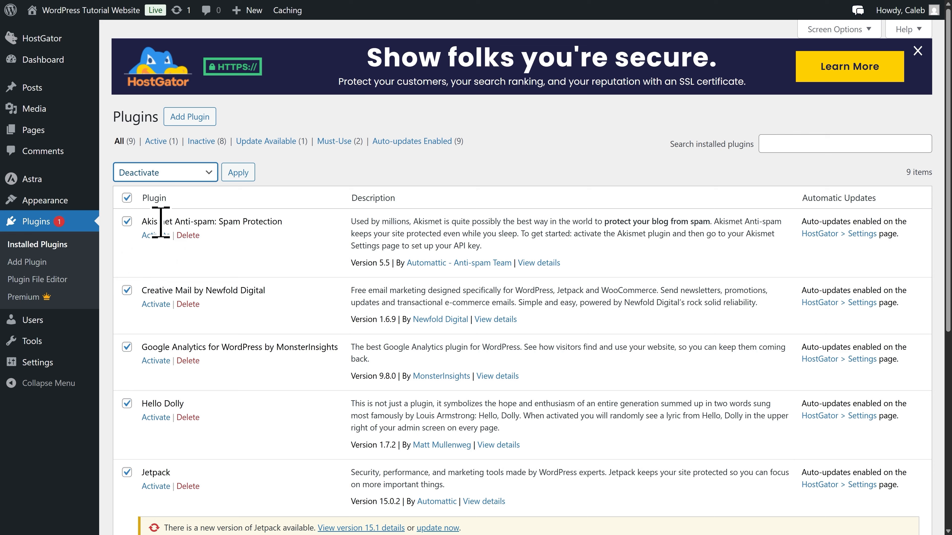
pyautogui.click(248, 183)
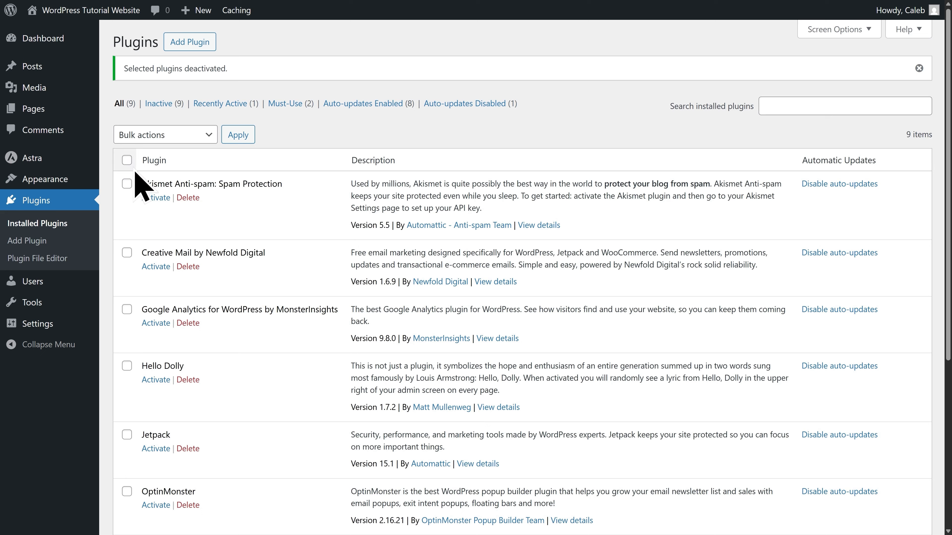
# - Delete all the deactivated plugins with one bulk action
pyautogui.click(127, 160)
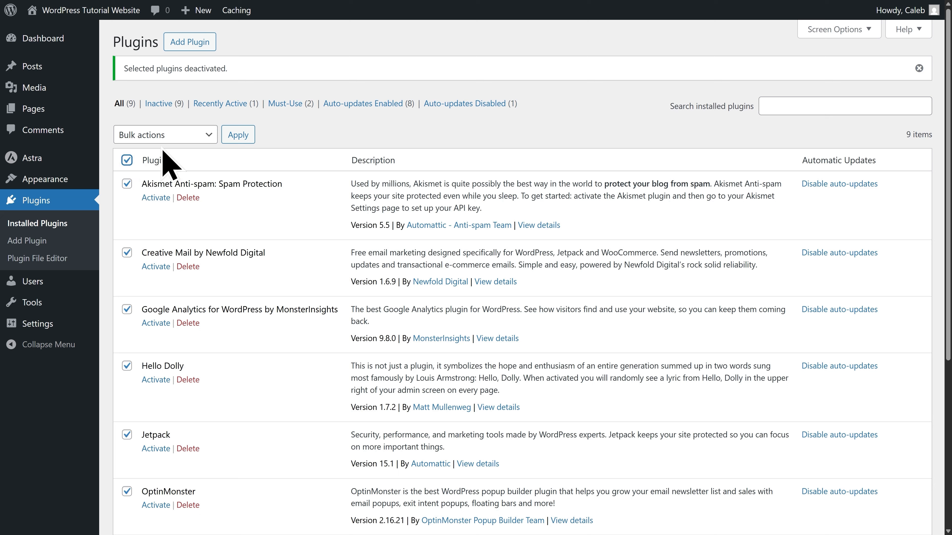
pyautogui.click(169, 139)
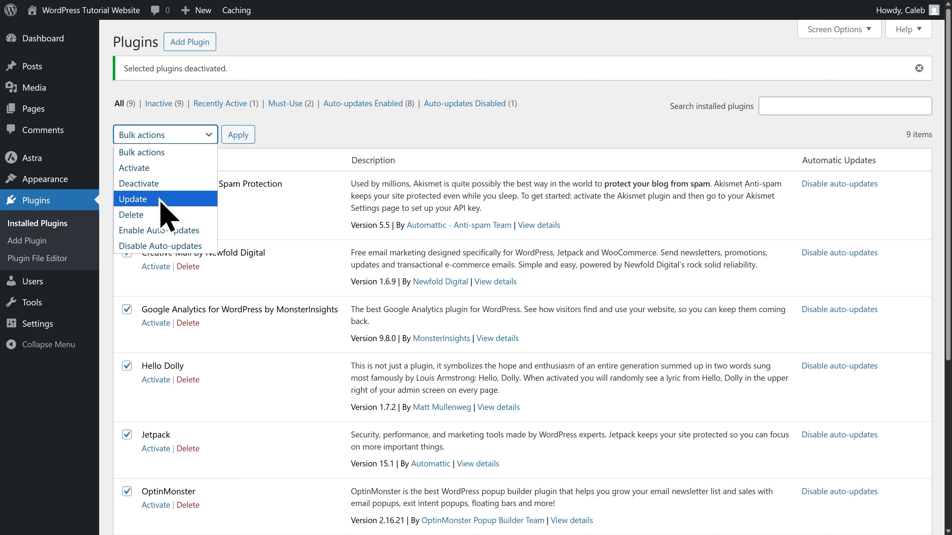
pyautogui.click(157, 216)
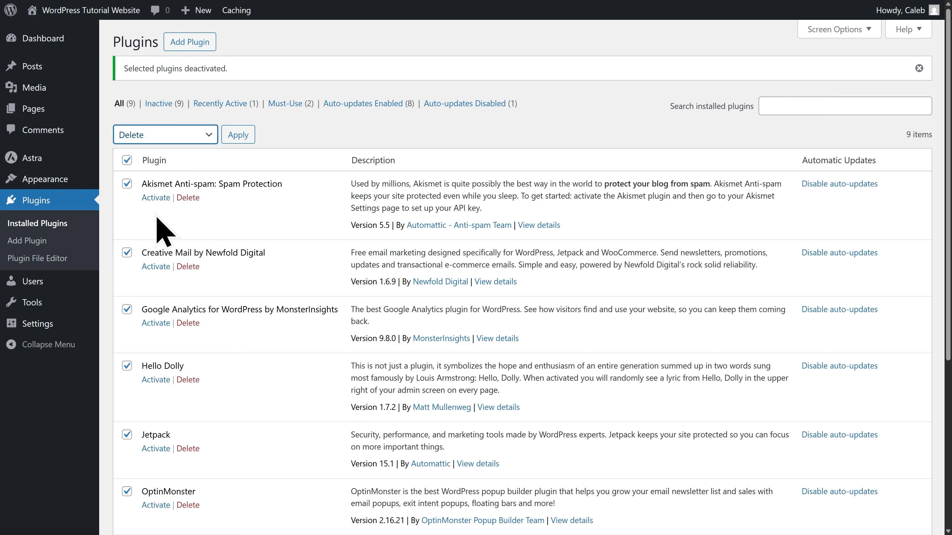
pyautogui.click(237, 142)
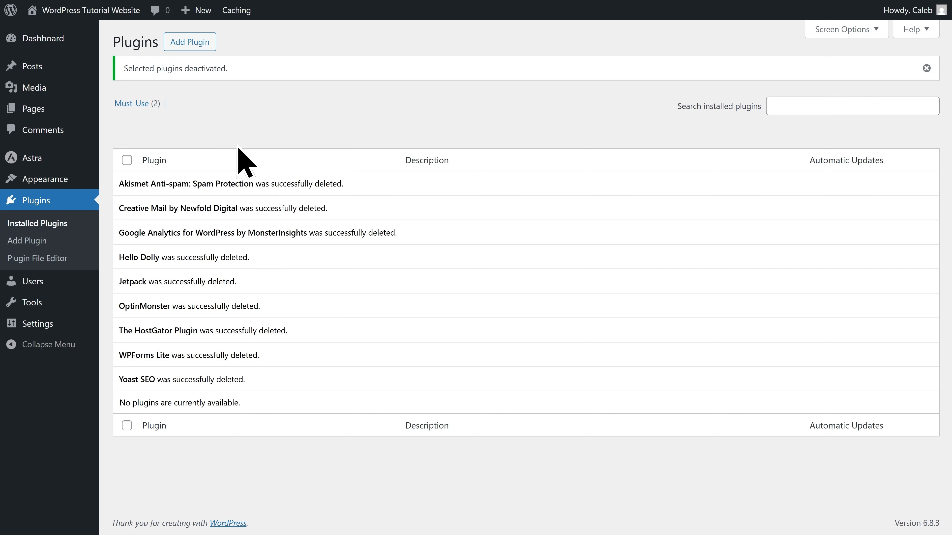
# - Find the Starter Templates plugin by Brainstorm Force, install and activate it, and exit its website-building wizard to the Dashboard
pyautogui.click(63, 245)
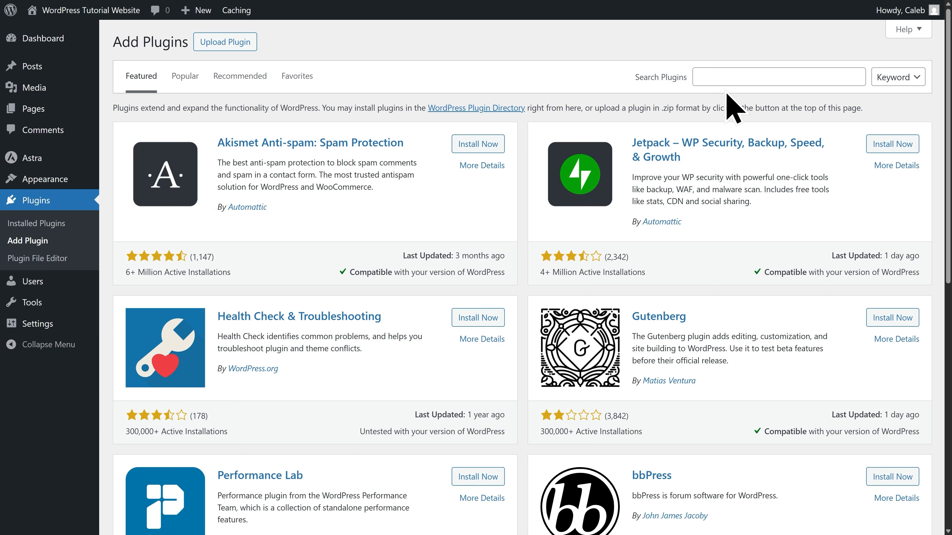
pyautogui.click(726, 78)
pyautogui.write('St')
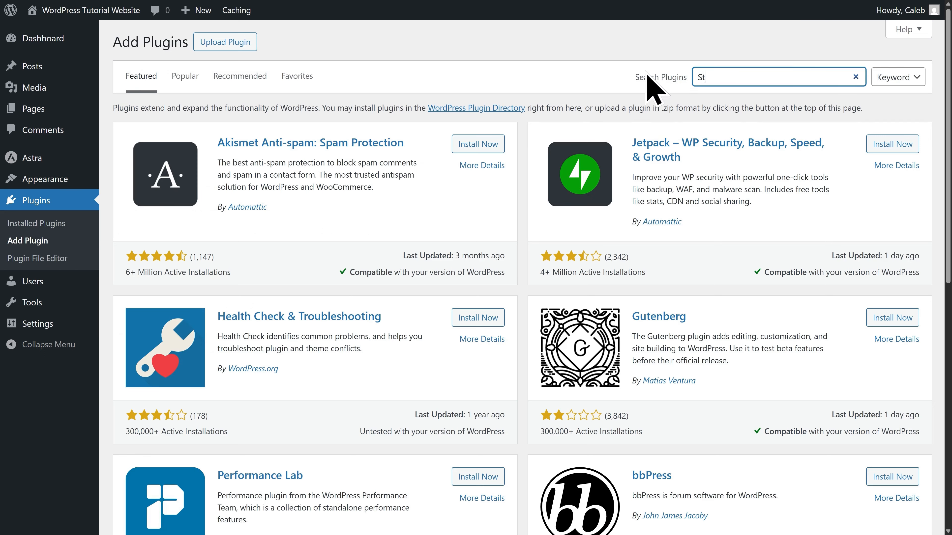
pyautogui.write('arter Templates')
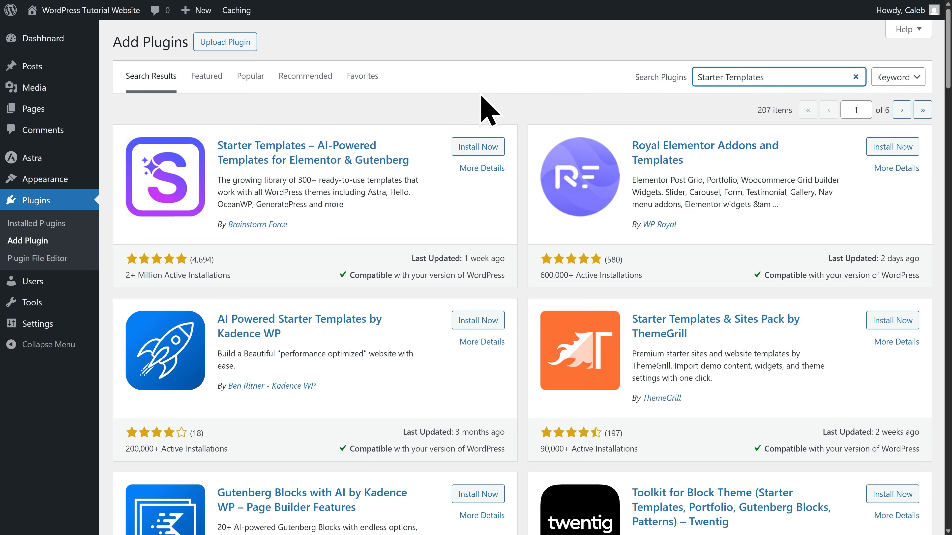
pyautogui.click(475, 149)
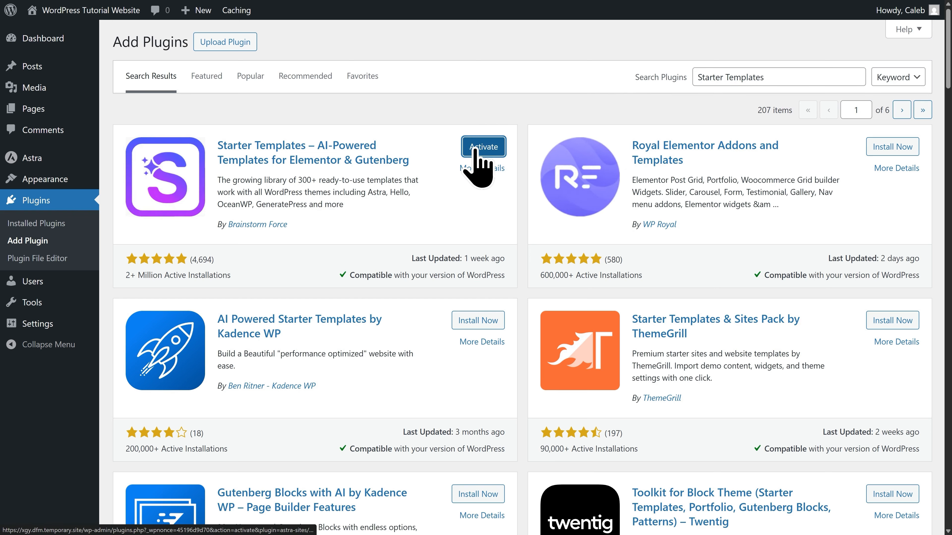
pyautogui.click(475, 149)
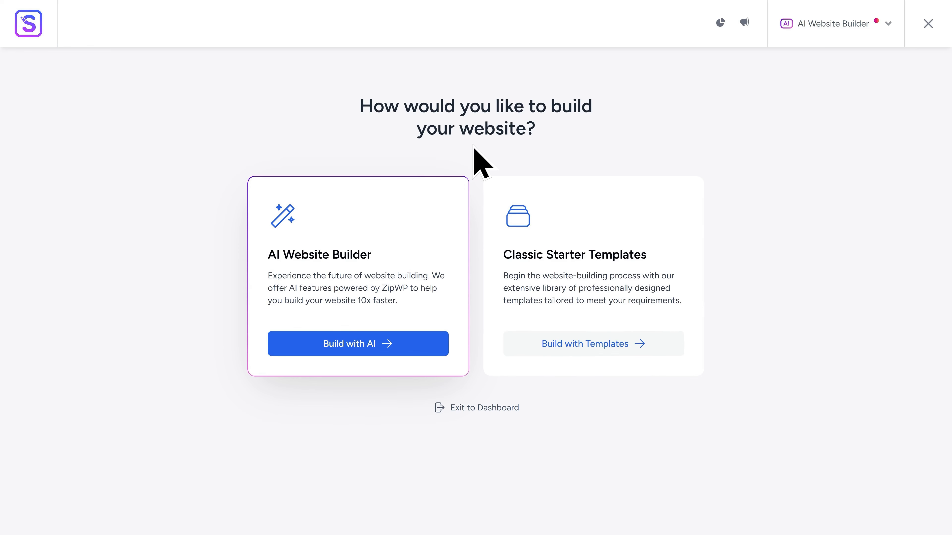
pyautogui.click(830, 27)
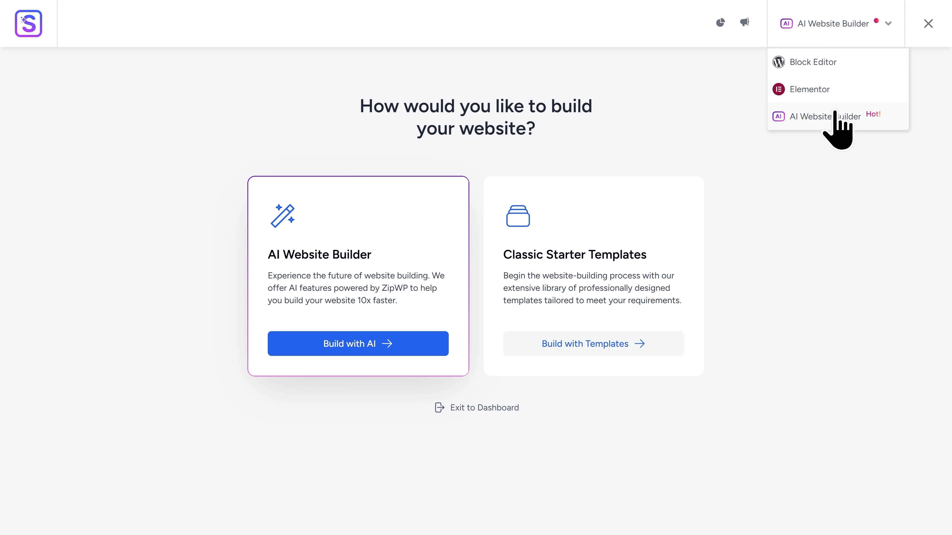
pyautogui.click(475, 412)
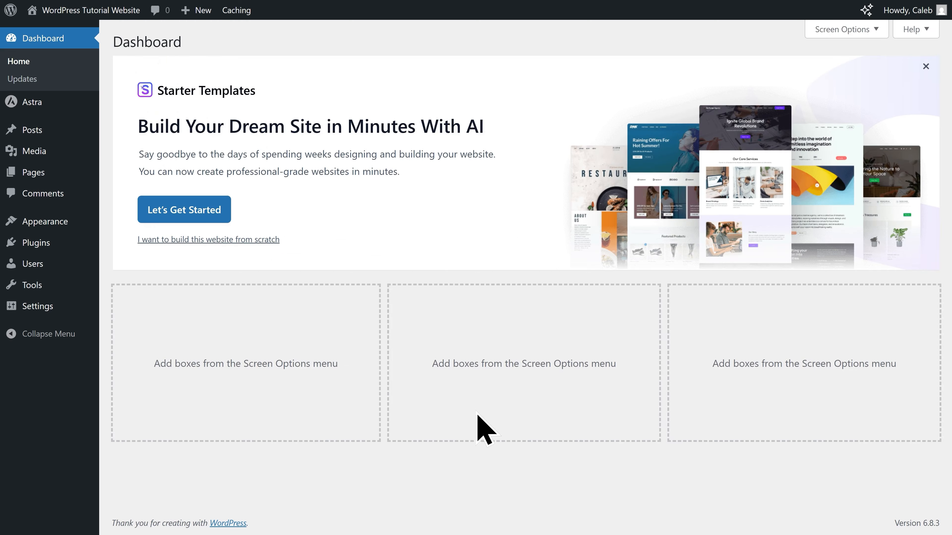
# - Save the site's General Settings with the option to disable Elementor templates in Starter Templates left unchecked
pyautogui.moveTo(40, 314)
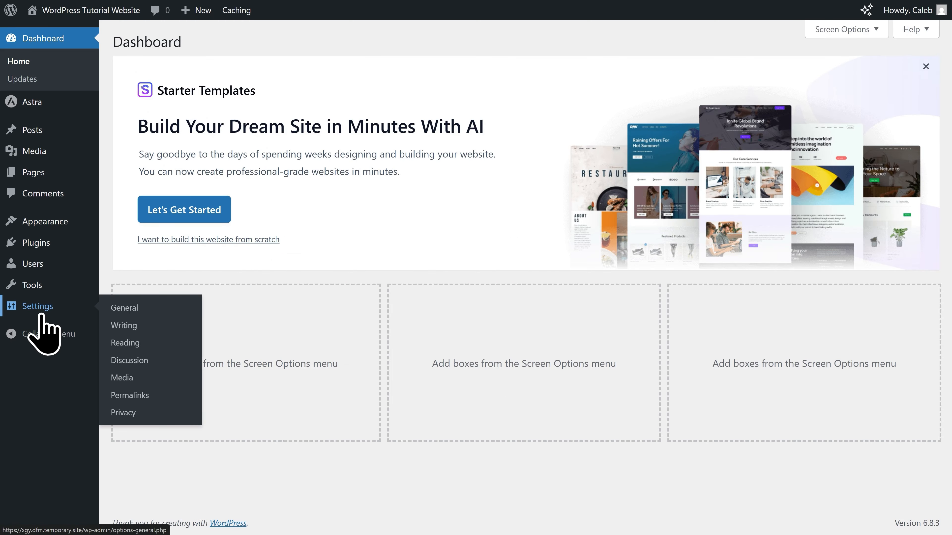
pyautogui.click(40, 315)
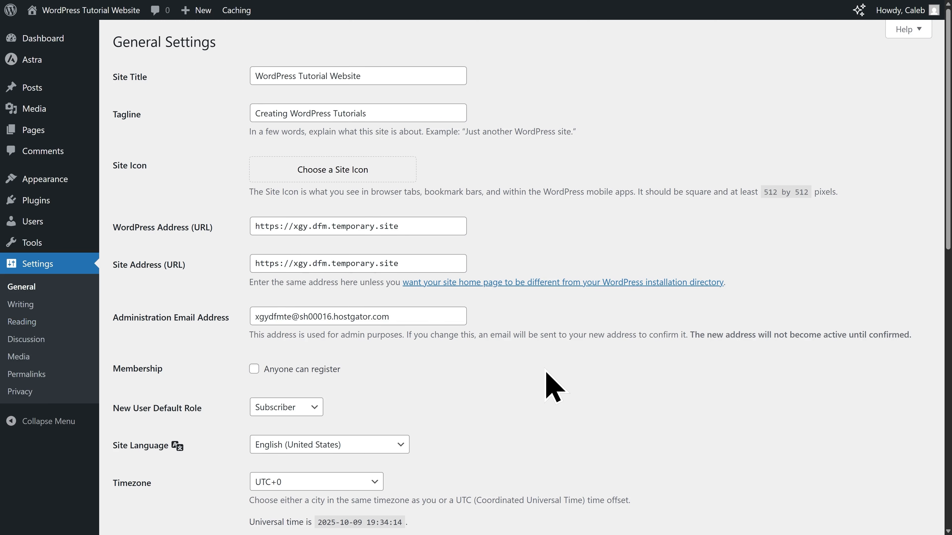
pyautogui.scroll(-15, 554, 387)
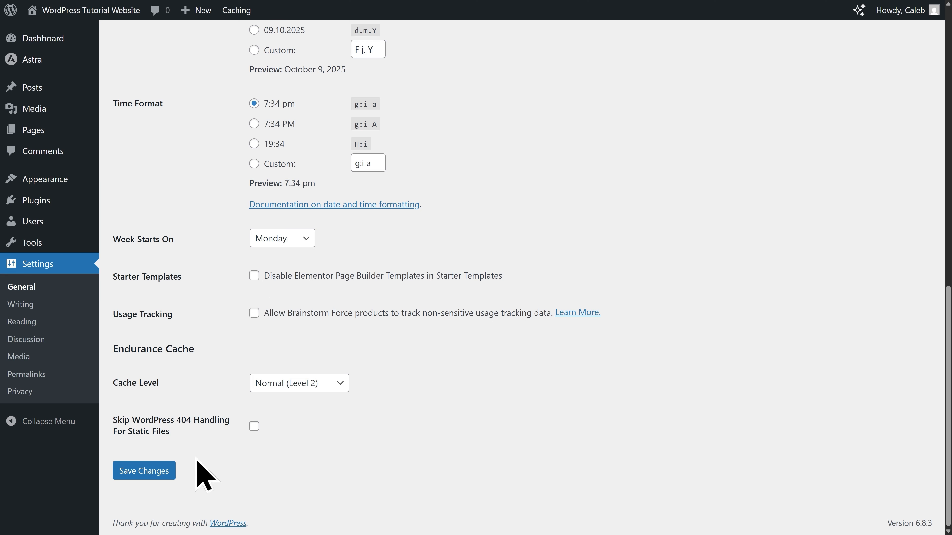
pyautogui.click(142, 477)
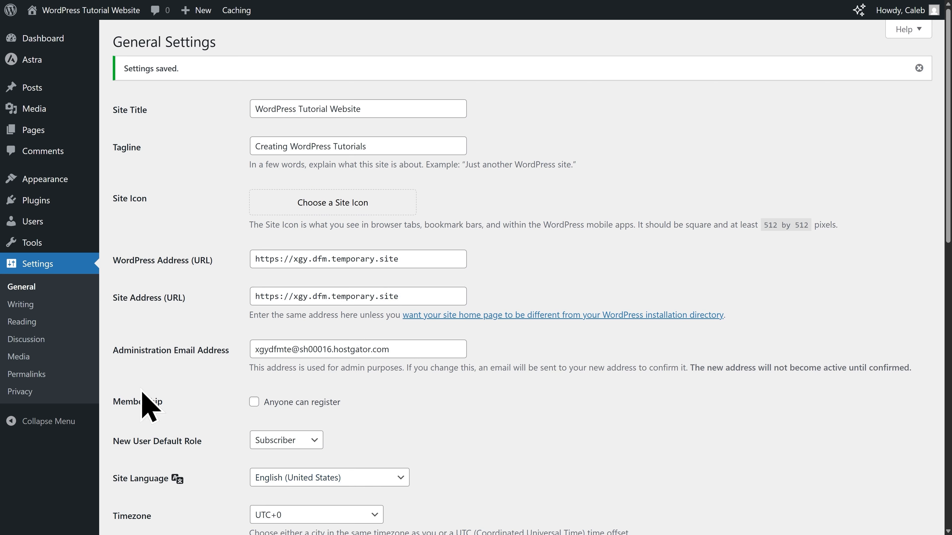
# - Start the Starter Templates wizard from the installed plugins and choose Elementor as the page builder
pyautogui.moveTo(57, 208)
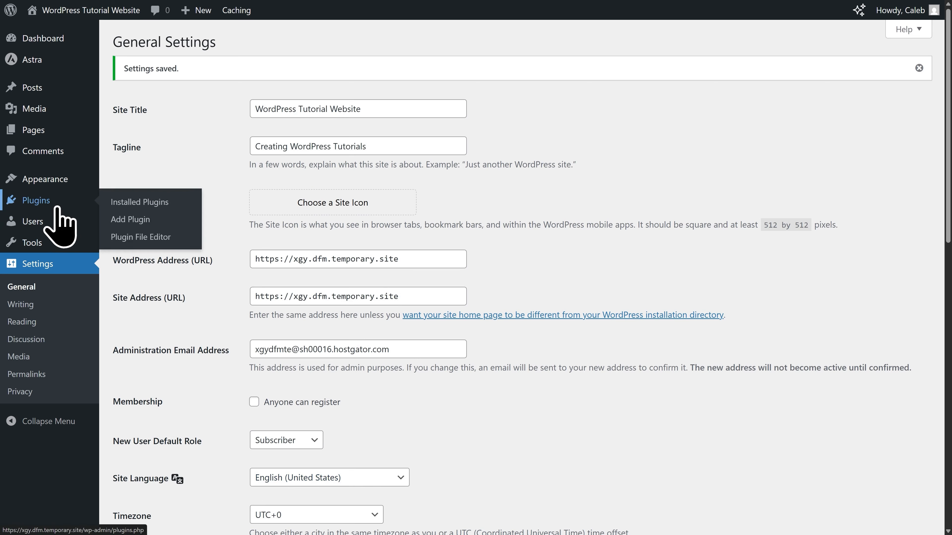
pyautogui.click(57, 207)
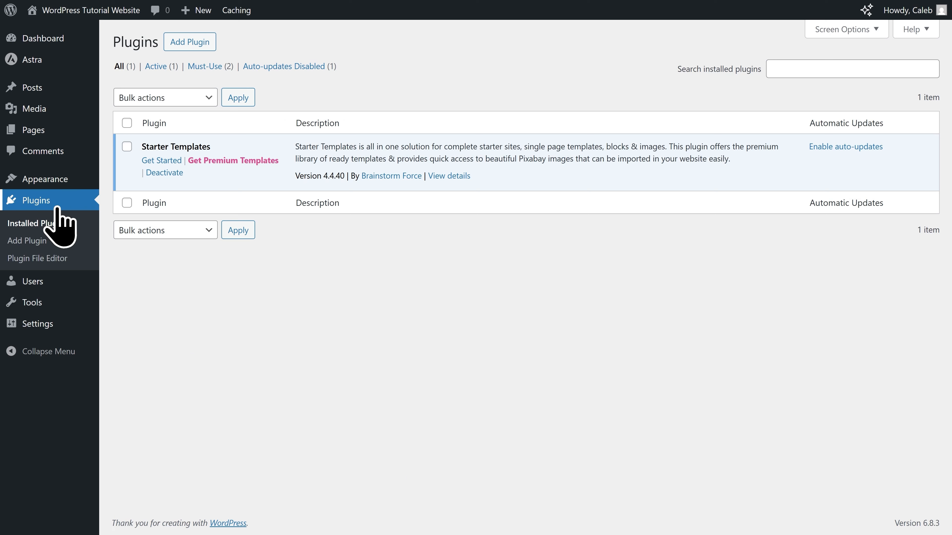
pyautogui.click(165, 162)
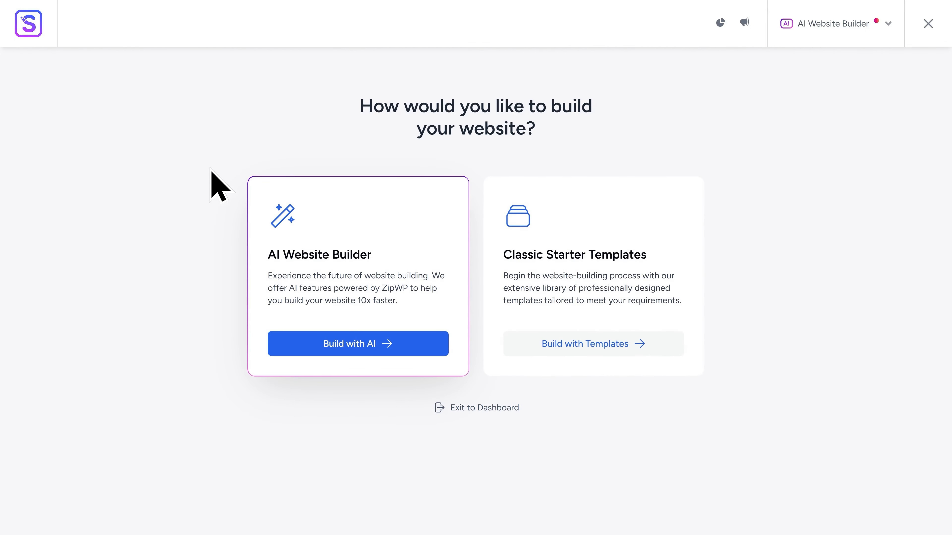
pyautogui.click(835, 31)
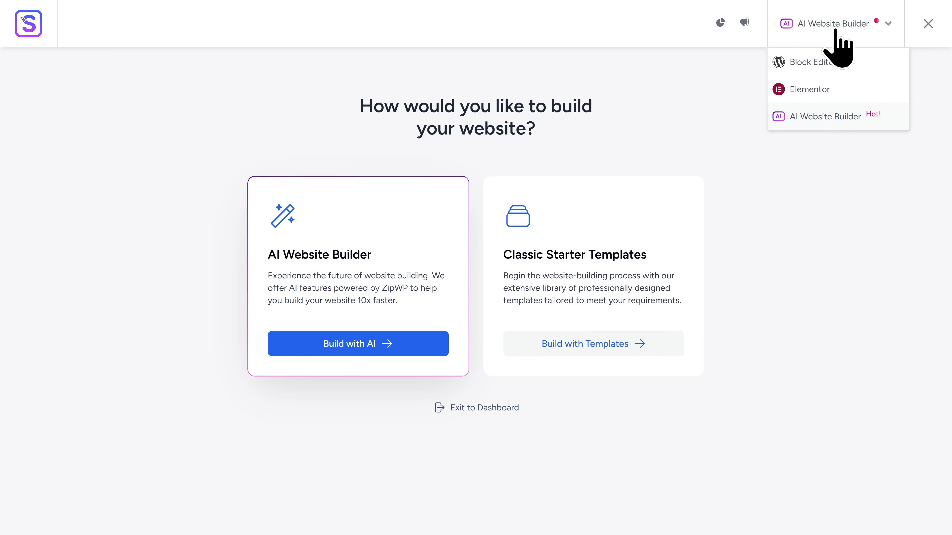
pyautogui.click(848, 88)
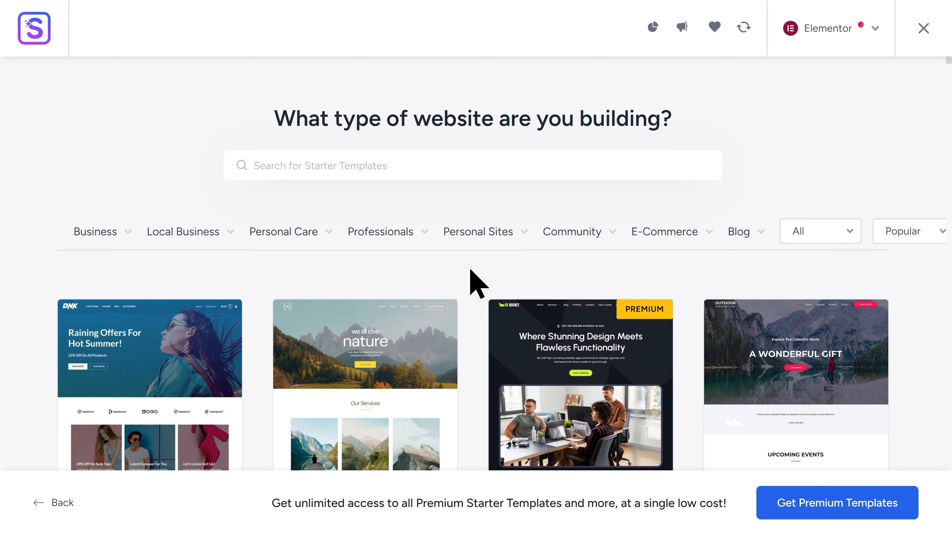
# - Browse the Elementor starter templates and their categories, and select the Outdoor Adventure template
pyautogui.scroll(-8, 470, 269)
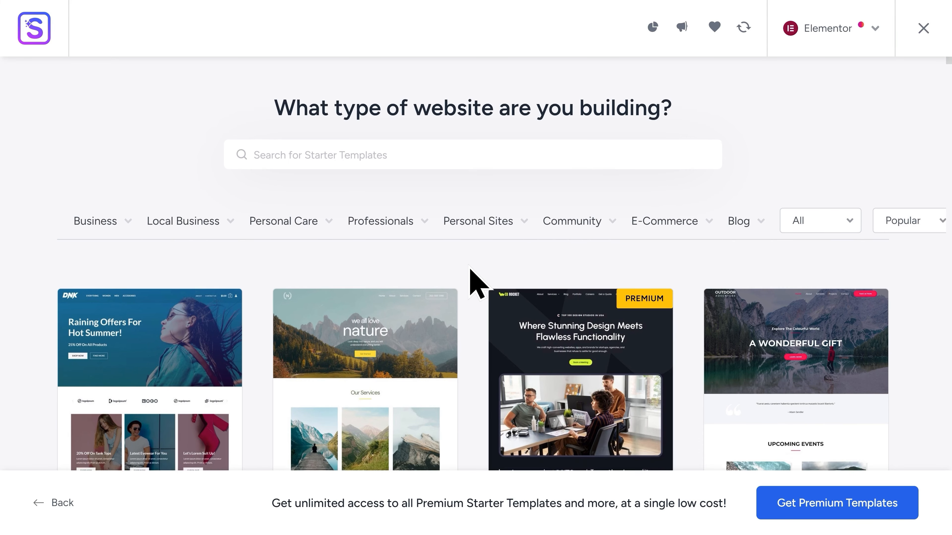
pyautogui.scroll(-3, 476, 285)
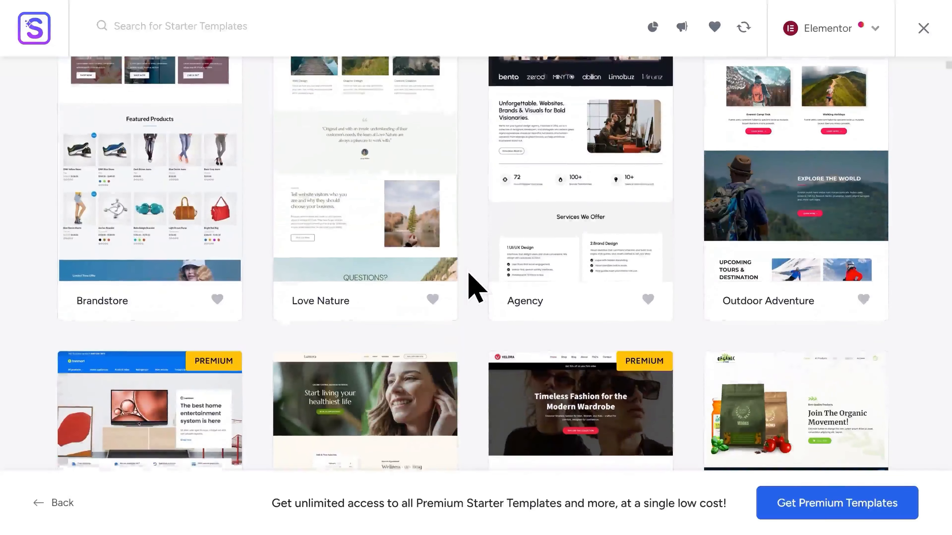
pyautogui.scroll(8, 476, 287)
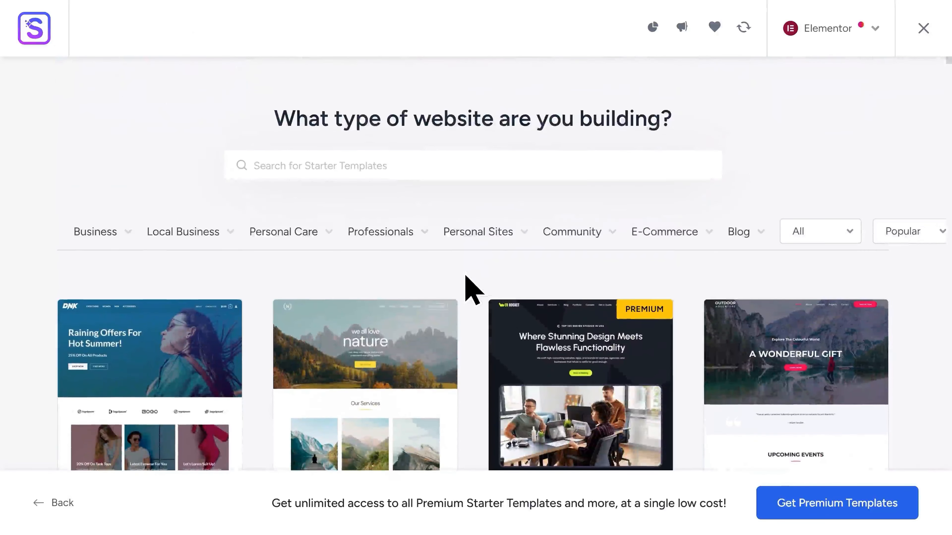
pyautogui.moveTo(463, 251)
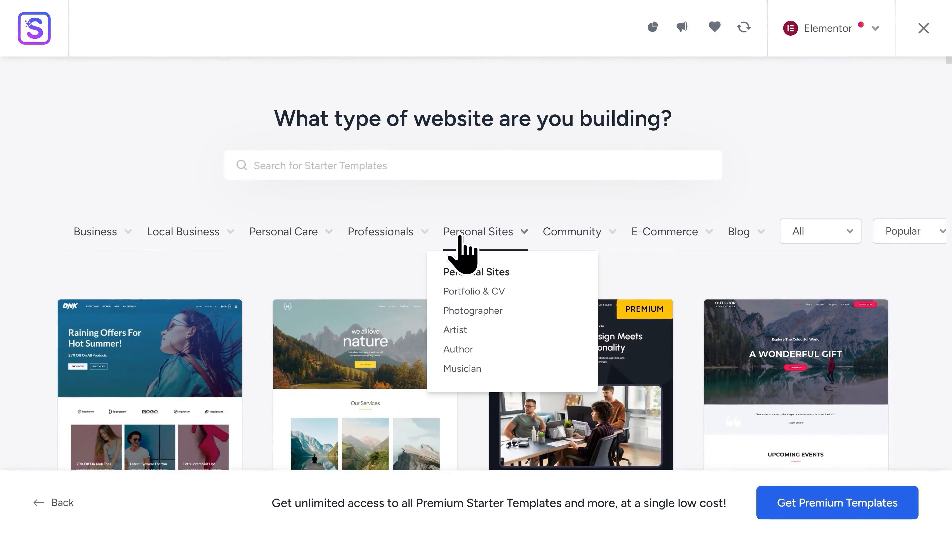
pyautogui.moveTo(564, 255)
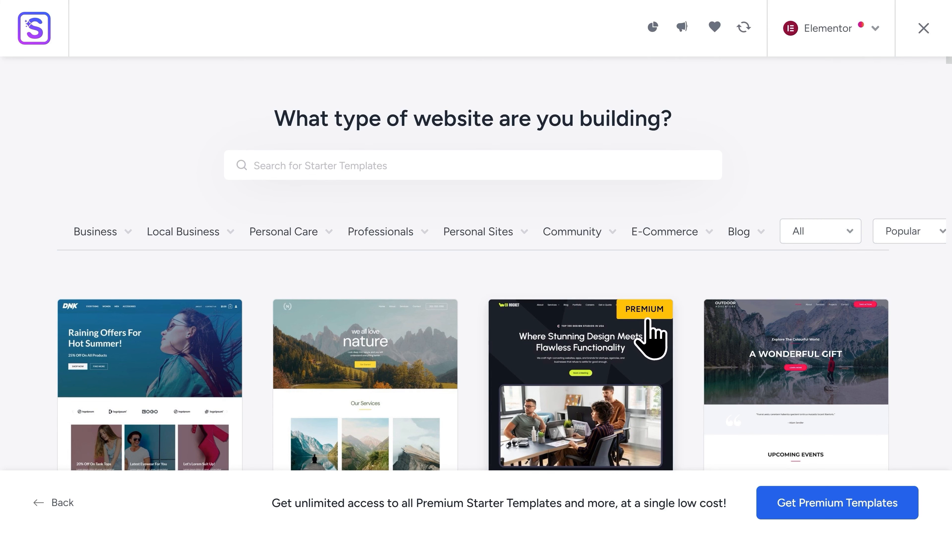
pyautogui.scroll(-4, 649, 337)
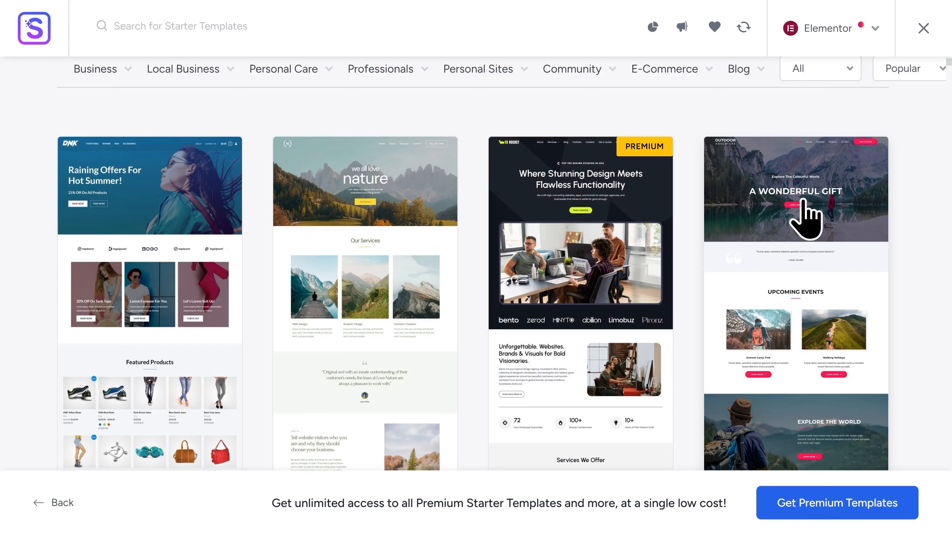
pyautogui.scroll(-4, 805, 219)
pyautogui.scroll(3, 804, 203)
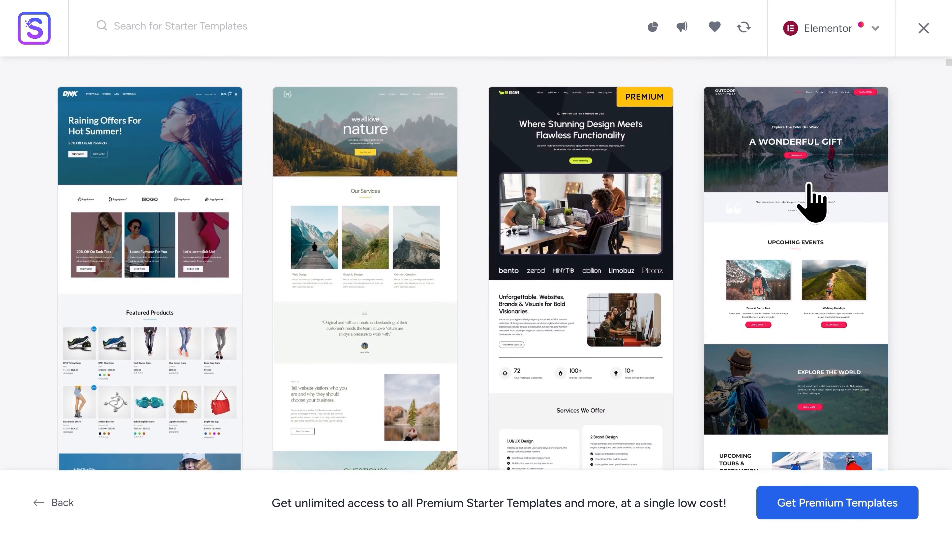
pyautogui.click(811, 192)
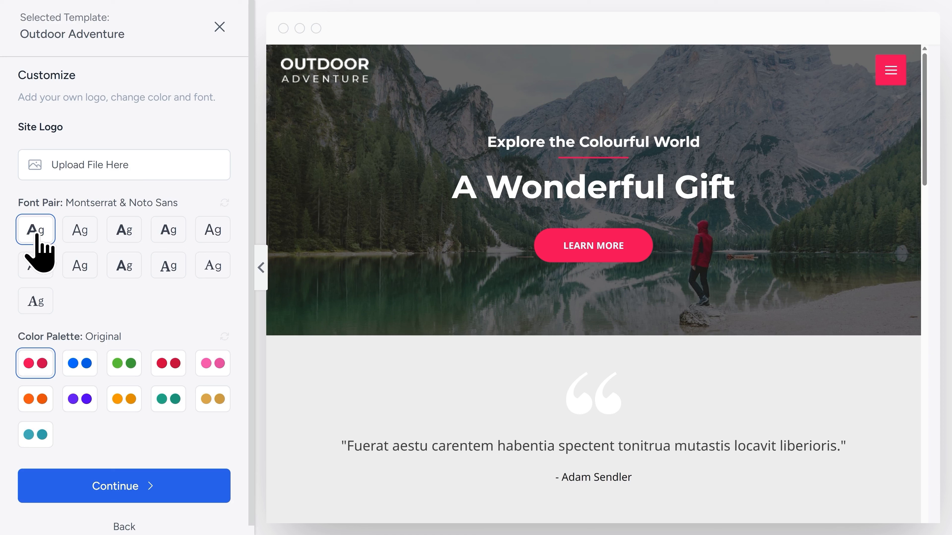
# - Try several font pairs on the Outdoor Adventure template and set it to Outfit & DM Sans
pyautogui.click(77, 240)
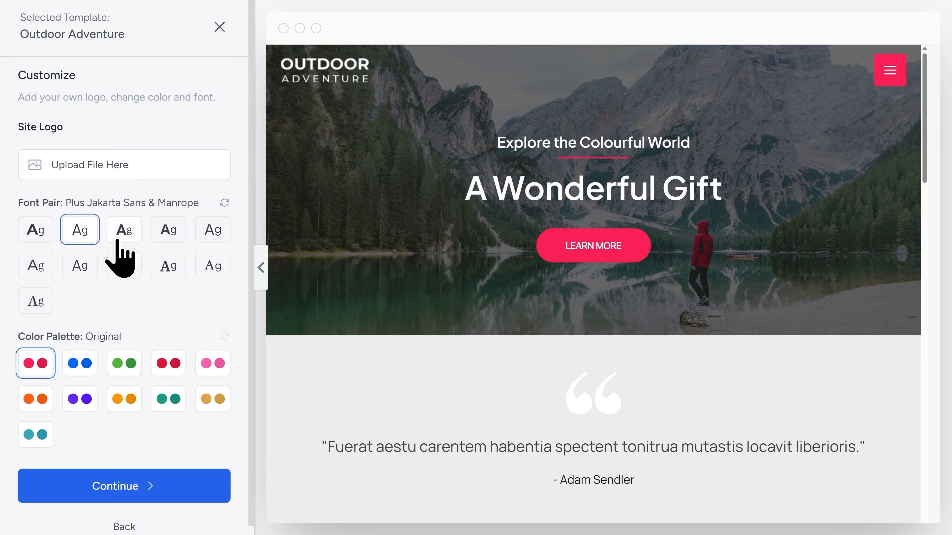
pyautogui.click(131, 242)
pyautogui.click(167, 243)
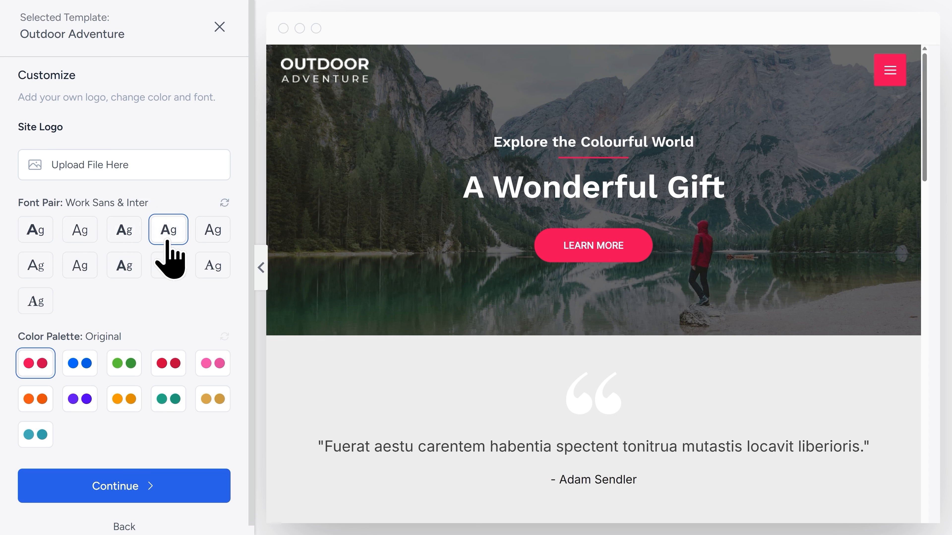
pyautogui.click(126, 275)
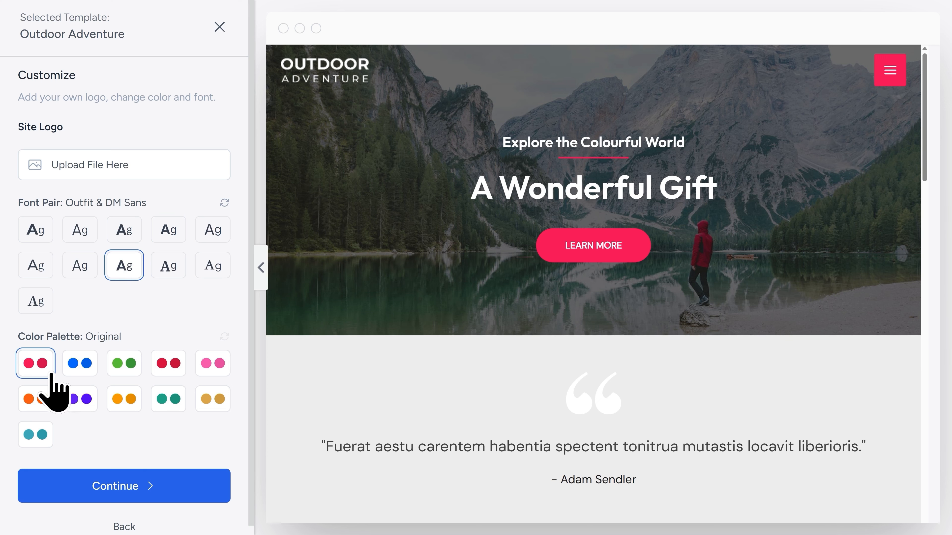
# - Preview different color palettes, set the template's palette to the teal Style 8, and continue to the feature selection
pyautogui.click(77, 366)
pyautogui.click(124, 375)
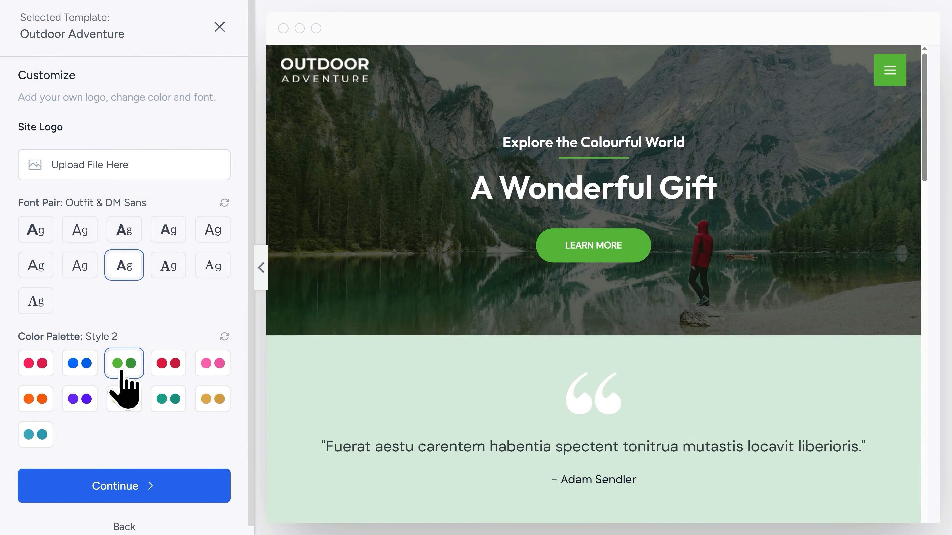
pyautogui.click(168, 406)
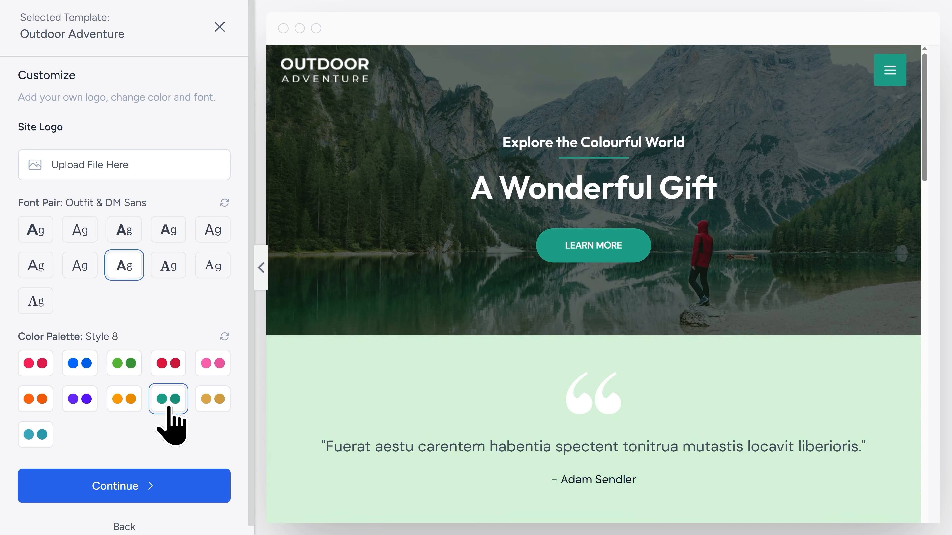
pyautogui.click(139, 487)
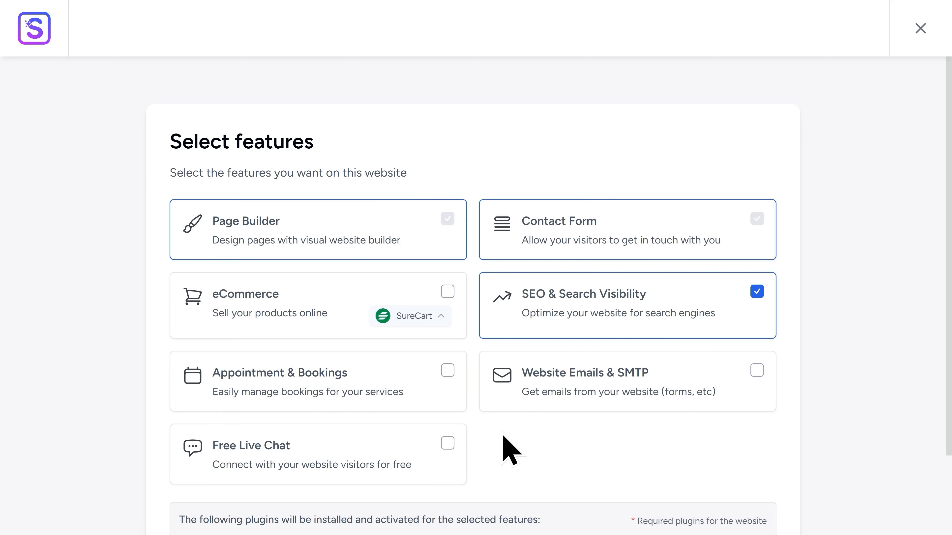
# - Skip the feature selection, accept that site settings will be overwritten, and submit the form to build the website
pyautogui.scroll(-5, 511, 435)
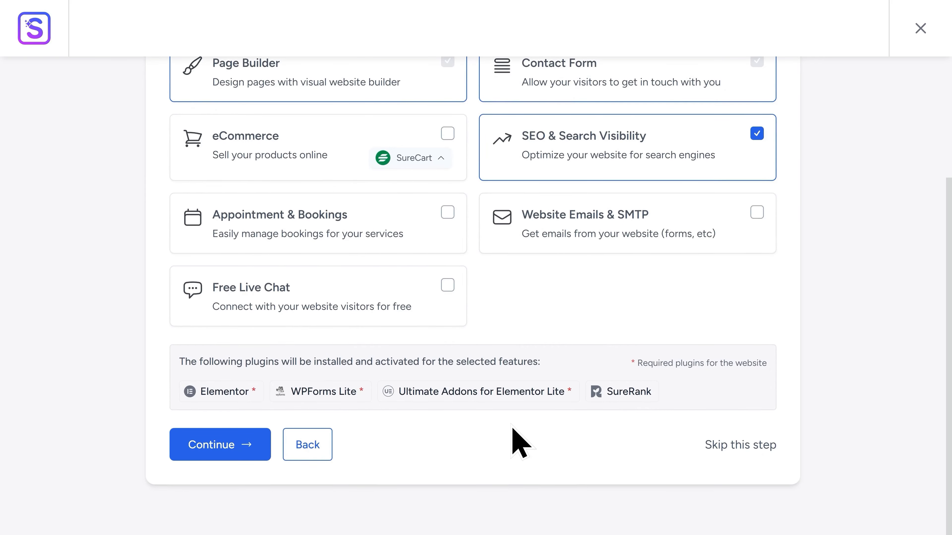
pyautogui.click(737, 446)
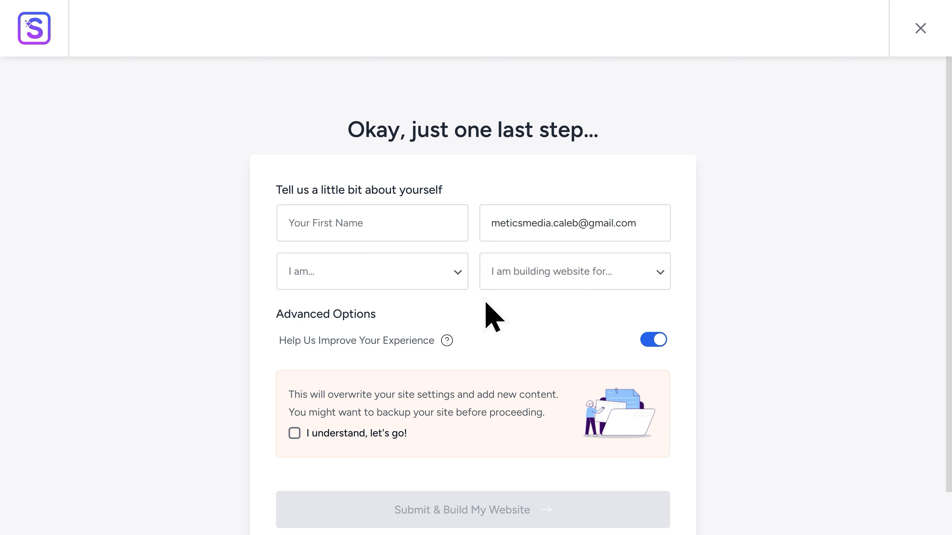
pyautogui.scroll(-3, 486, 305)
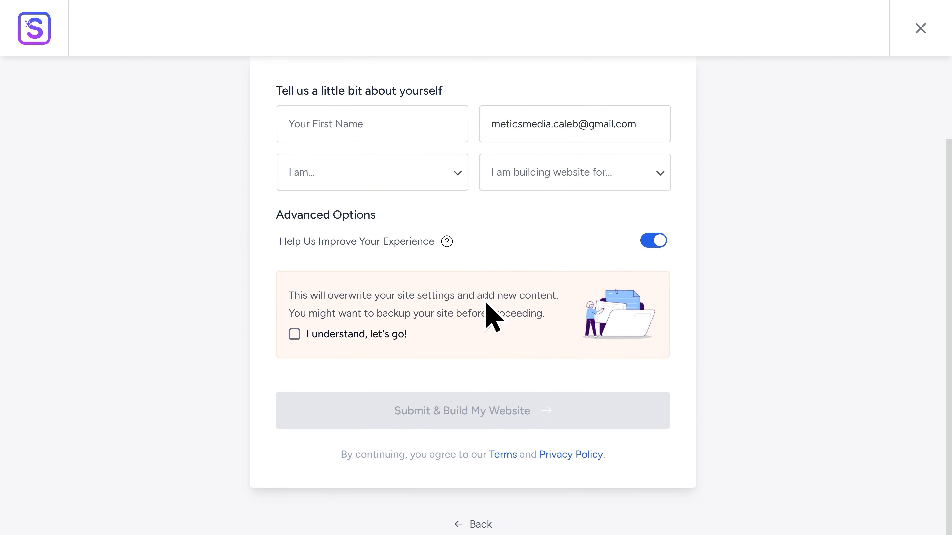
pyautogui.click(370, 342)
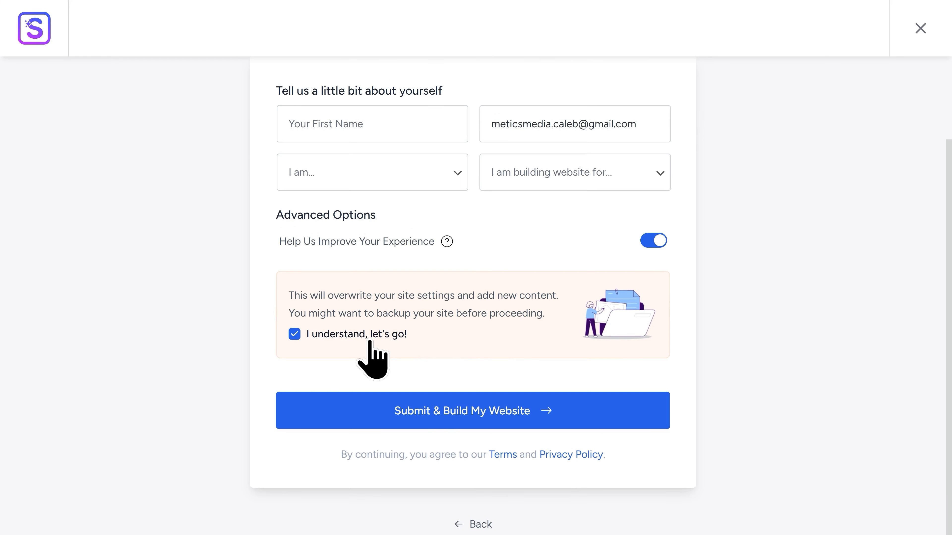
pyautogui.click(471, 425)
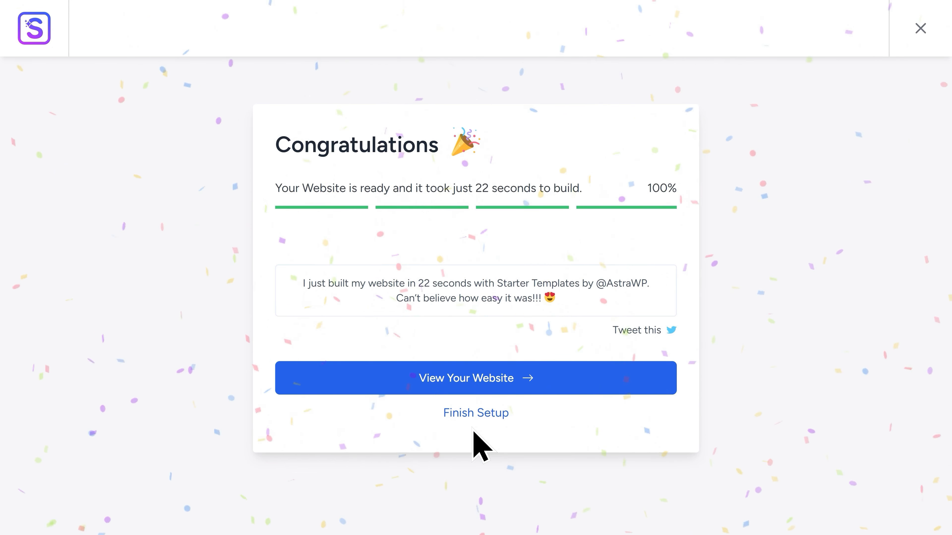
# - View the newly built website and open its home page for editing in Elementor
pyautogui.click(477, 386)
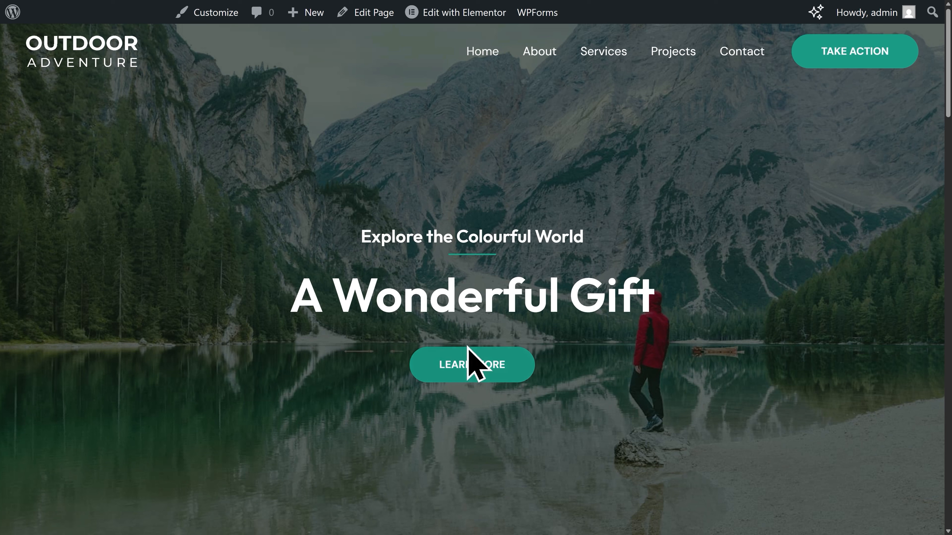
pyautogui.moveTo(467, 23)
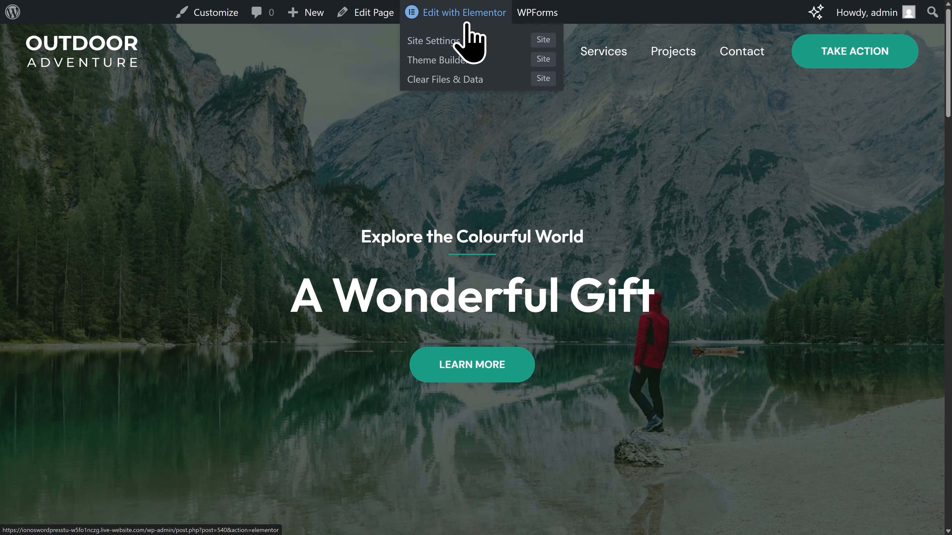
pyautogui.click(467, 19)
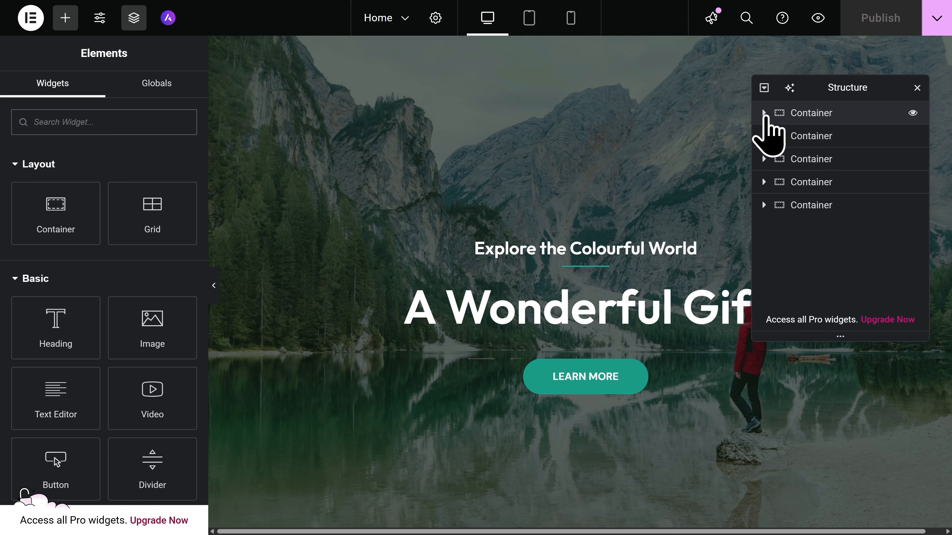
# - Expand the first section's nested containers in the page structure, and toggle the visibility of its upper heading and inner container off and on
pyautogui.click(765, 114)
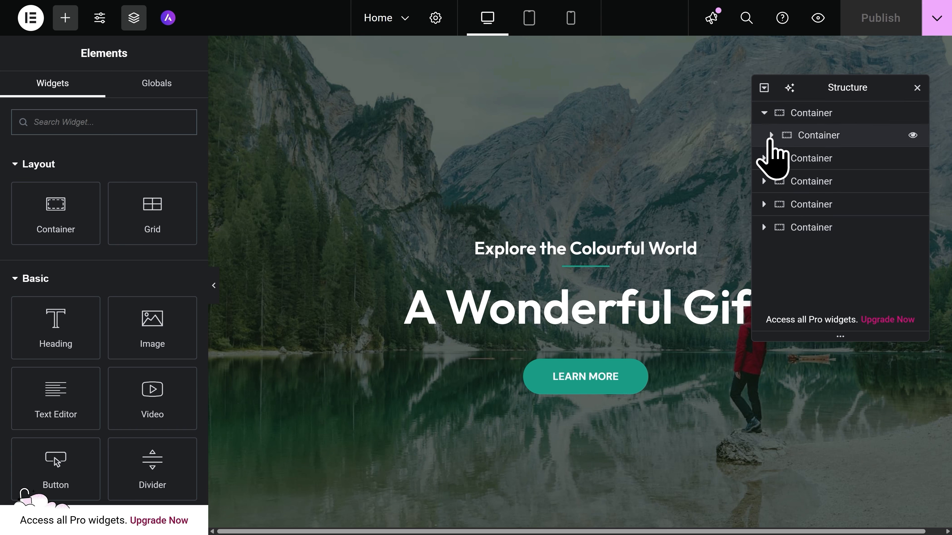
pyautogui.click(771, 136)
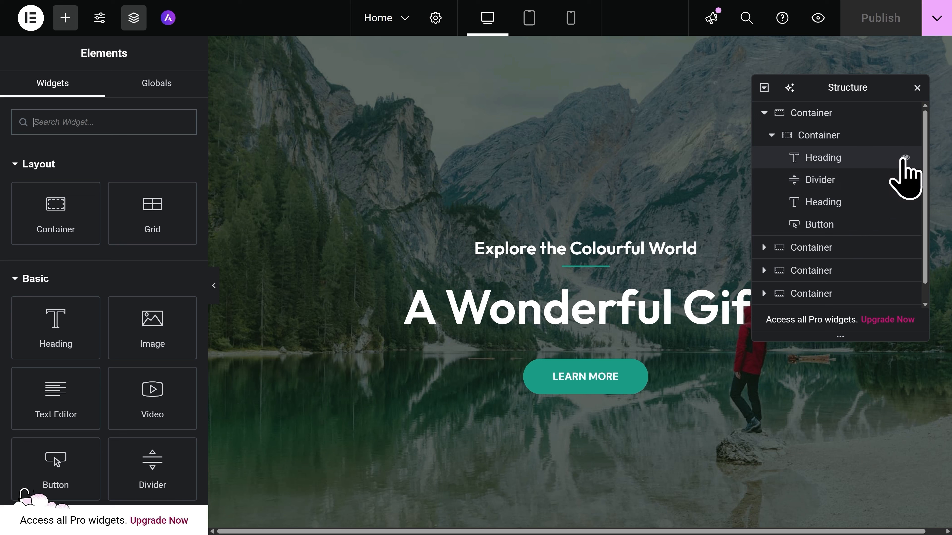
pyautogui.click(905, 157)
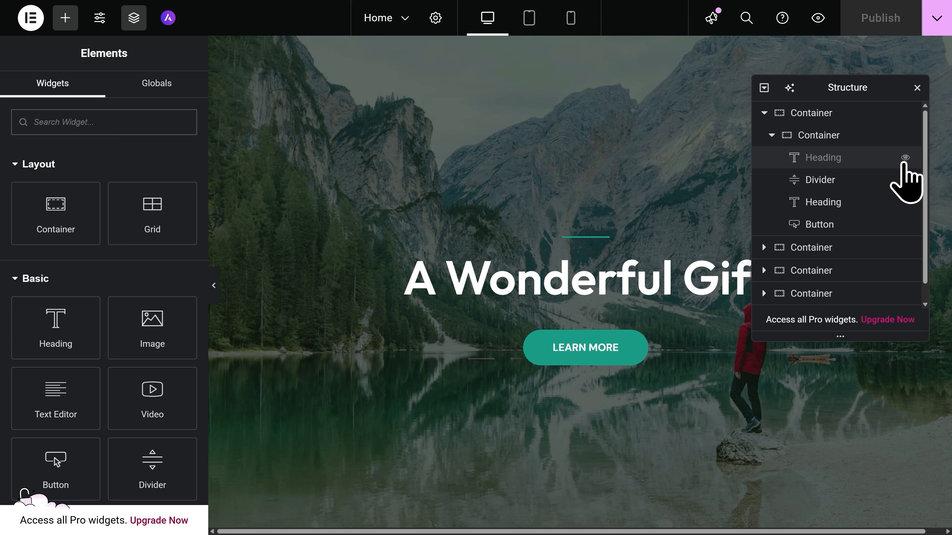
pyautogui.click(906, 163)
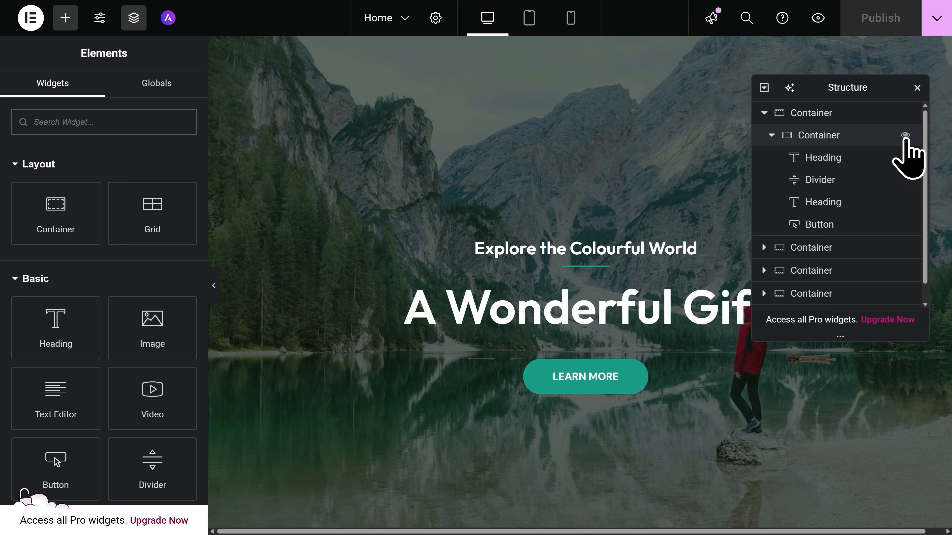
pyautogui.click(905, 136)
pyautogui.click(905, 136)
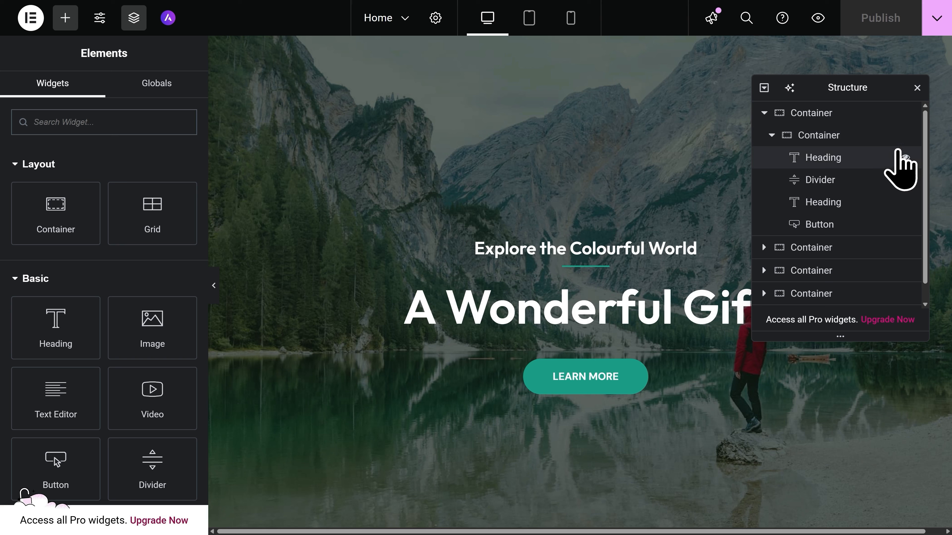
# - Try moving the "Explore the Colourful World" heading below "A Wonderful Gift" in the page structure, close the structure, and undo the move
pyautogui.click(859, 159)
pyautogui.moveTo(859, 165); pyautogui.dragTo(859, 209)
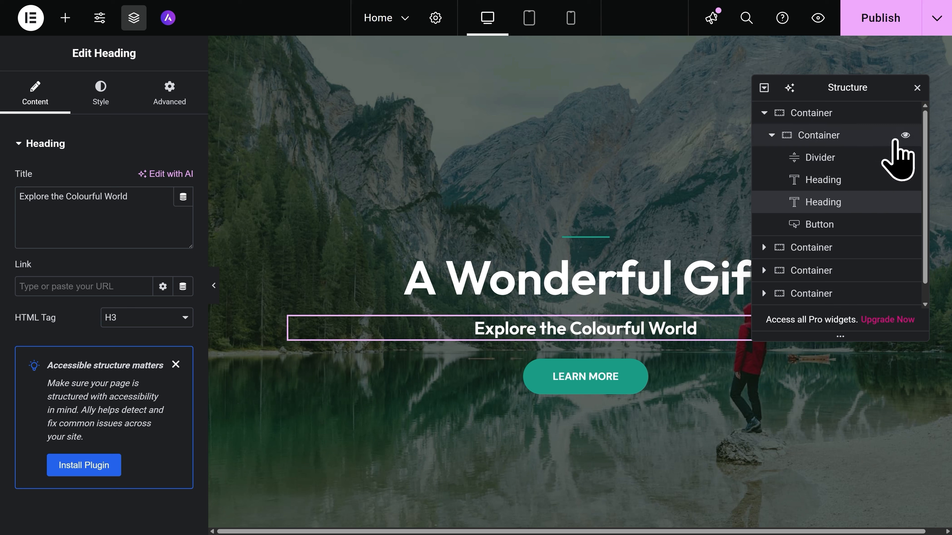
pyautogui.click(917, 89)
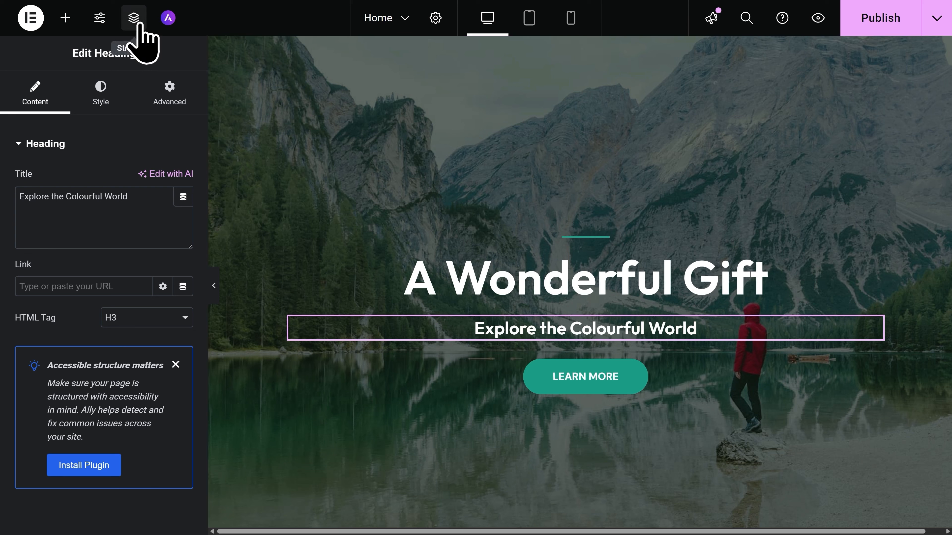
pyautogui.hotkey('ctrl', 'z')
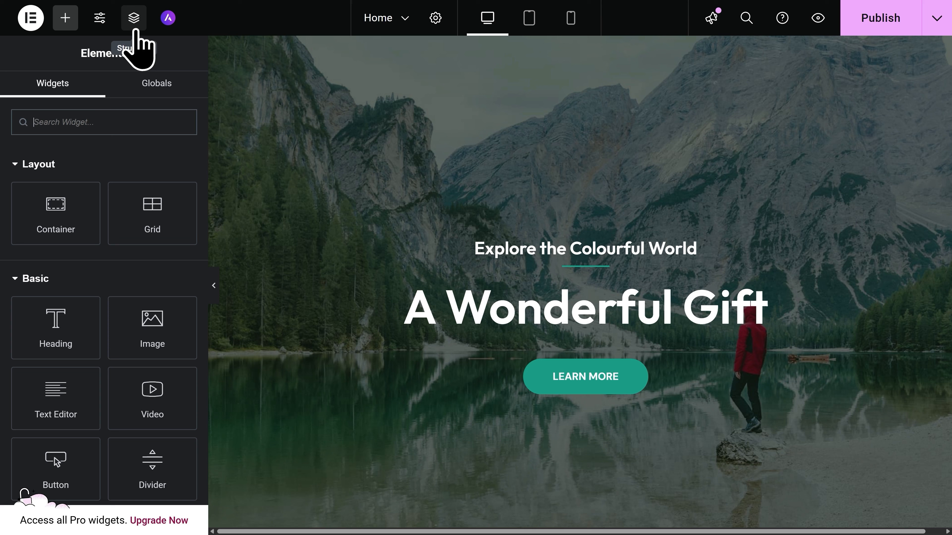
# - Replace the hero heading "Explore the Colourful World" with "Welcome to my website!" and show the heading's style settings
pyautogui.click(479, 253)
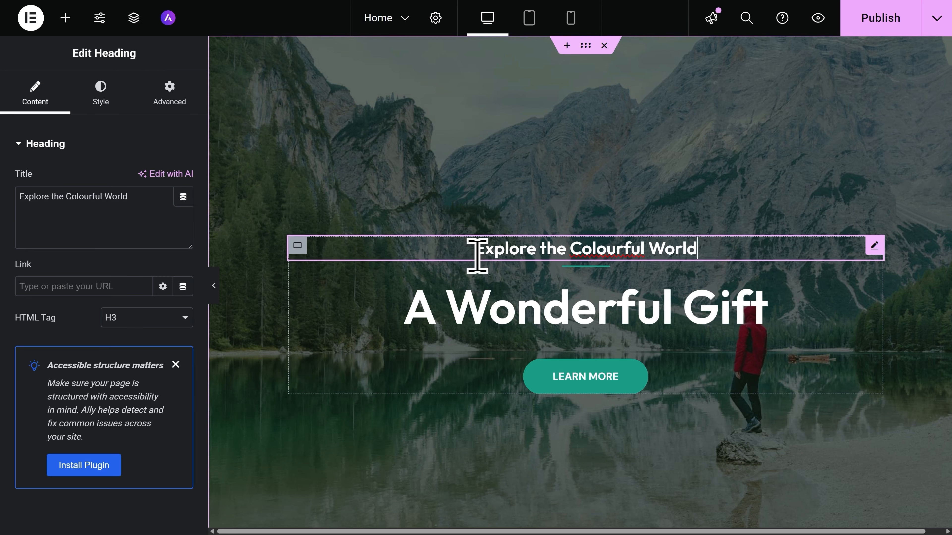
pyautogui.tripleClick(461, 251)
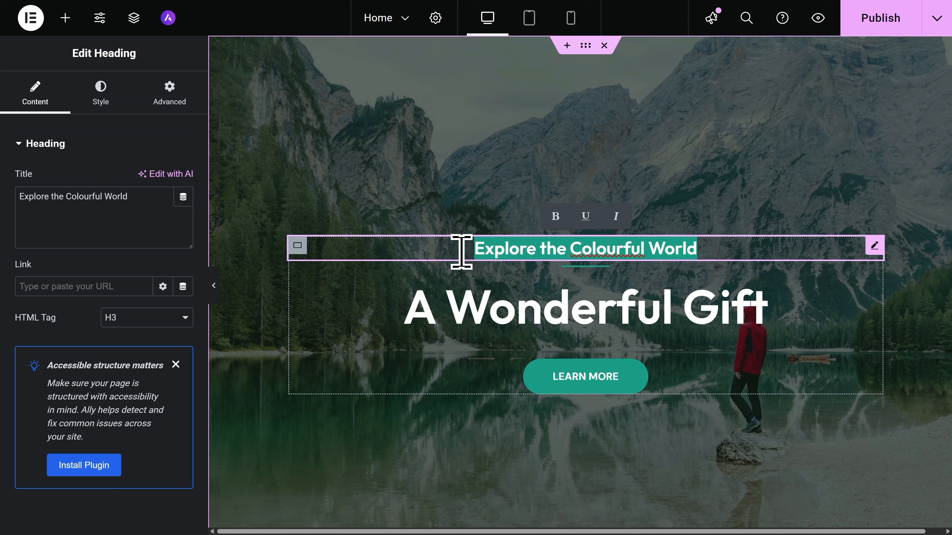
pyautogui.write('Welcome to my website!')
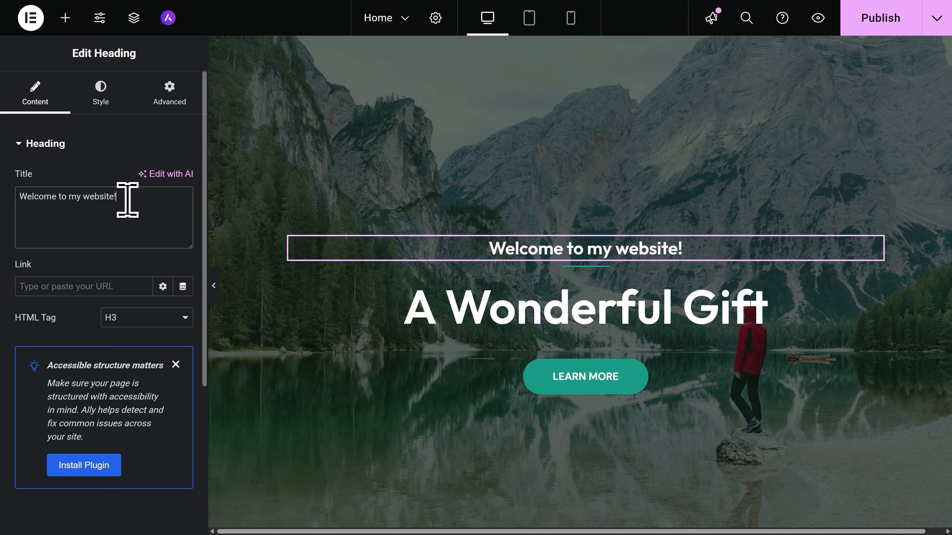
pyautogui.moveTo(128, 198); pyautogui.dragTo(25, 213)
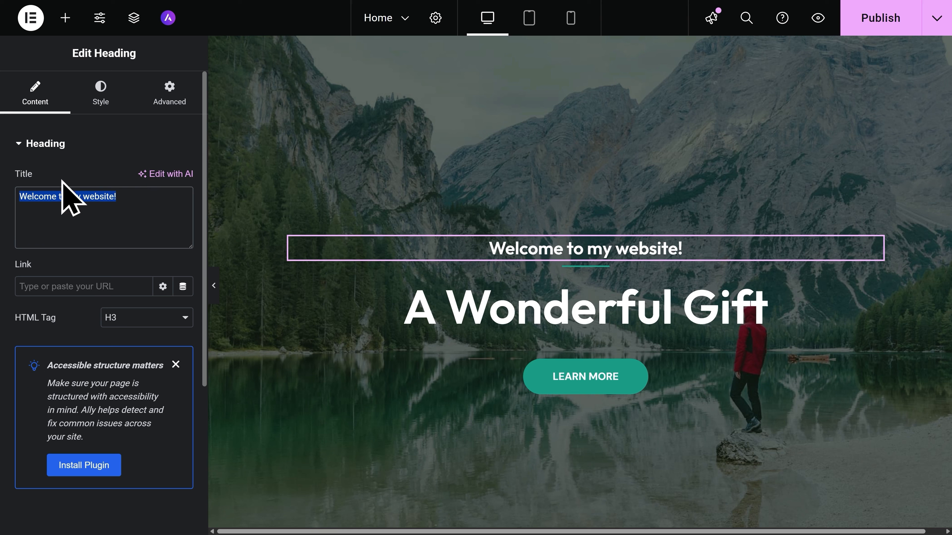
pyautogui.click(95, 111)
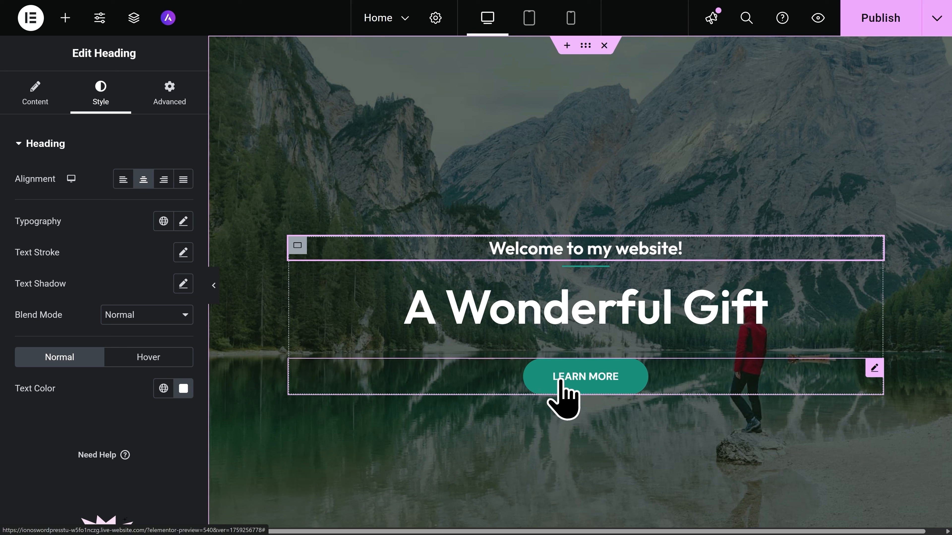
# - Change the hero button's text to "Click here!"
pyautogui.click(564, 390)
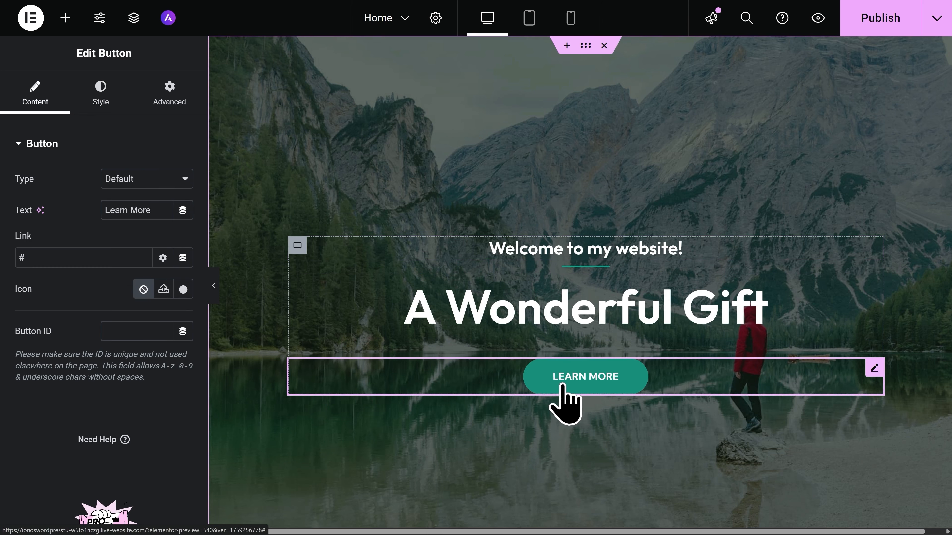
pyautogui.moveTo(159, 211); pyautogui.dragTo(96, 223)
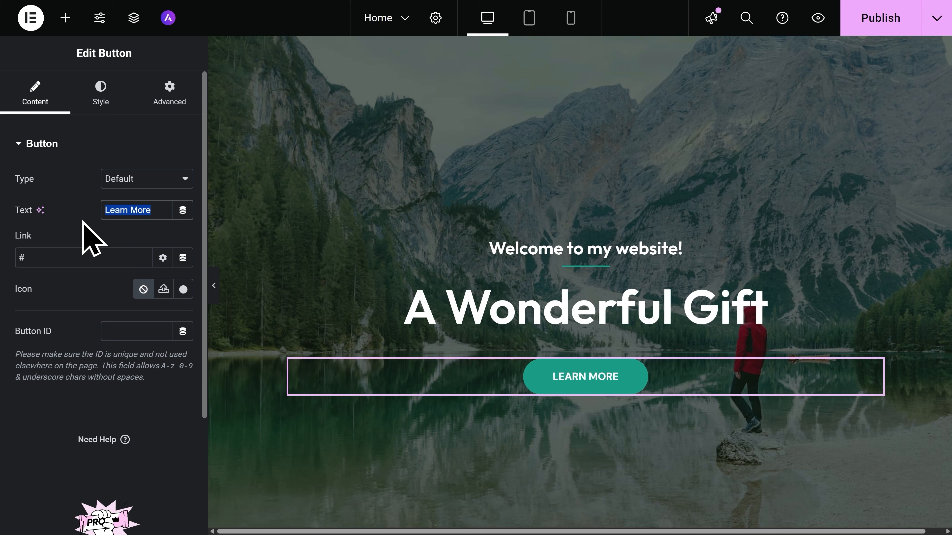
pyautogui.write('Click here!')
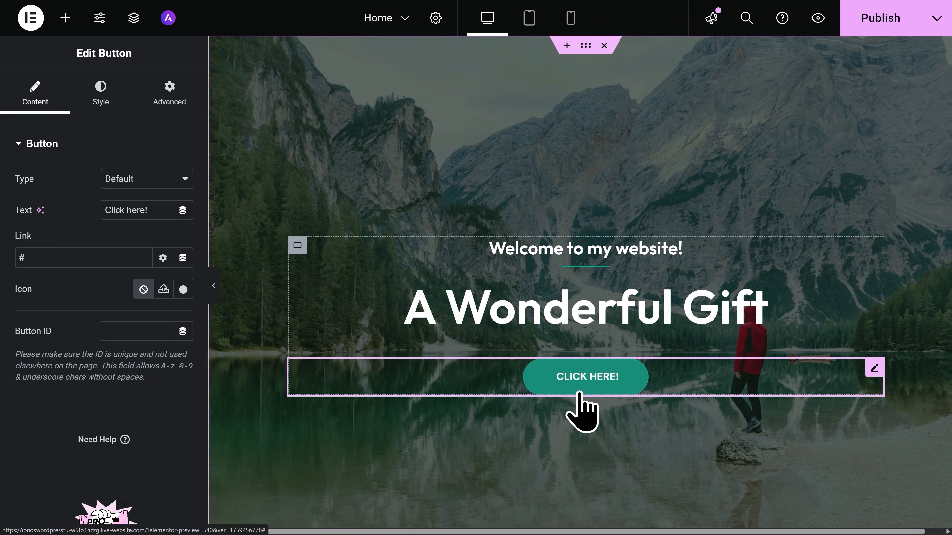
# - Link the hero button to the site's Contact page
pyautogui.click(85, 259)
pyautogui.hotkey('ctrl', 'a')
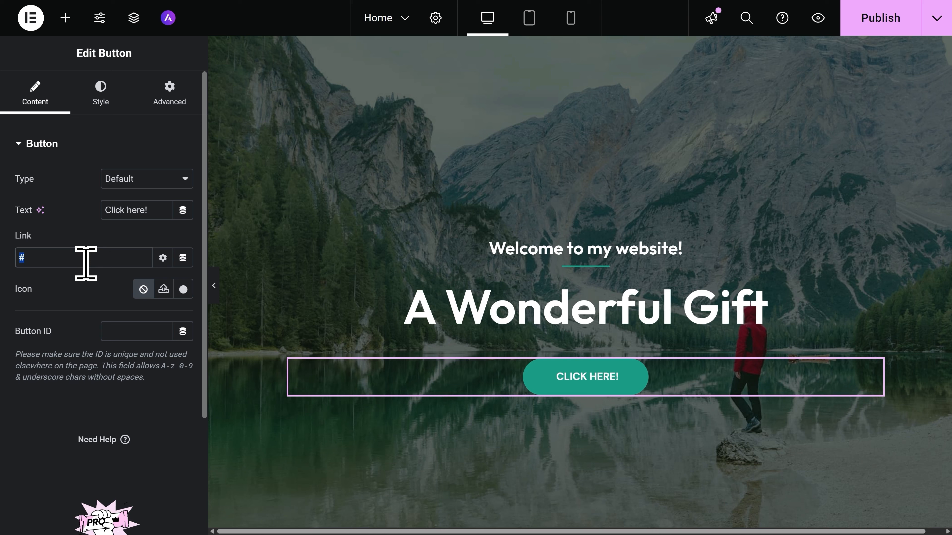
pyautogui.write('contact')
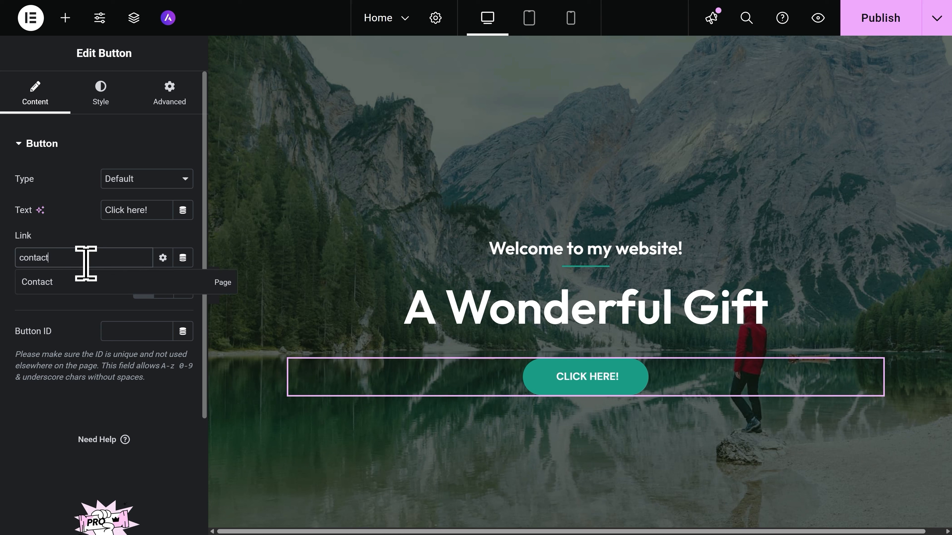
pyautogui.click(61, 292)
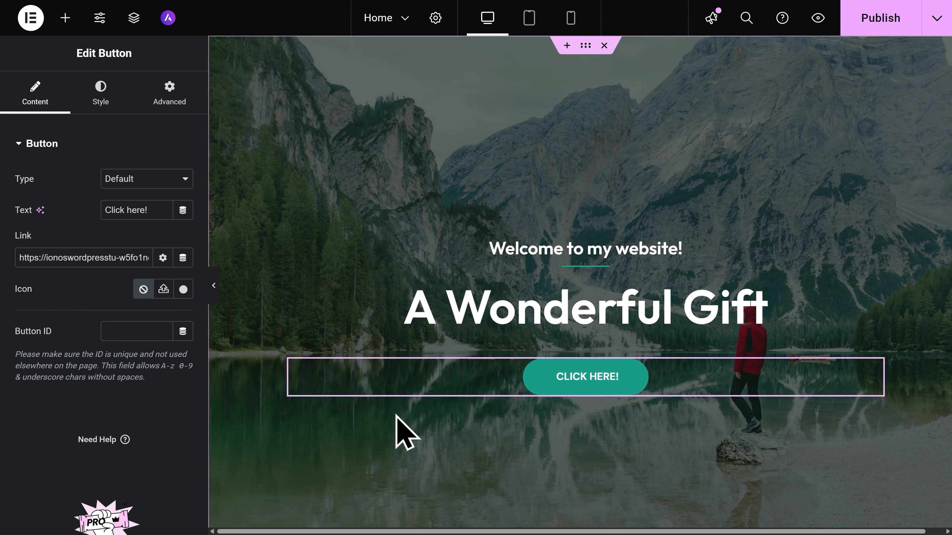
# - Replace the Everest Camp Trek image under Upcoming Events with the hot-air balloon photo from a stock image search for "Nature"
pyautogui.scroll(-5, 398, 431)
pyautogui.scroll(-12, 396, 416)
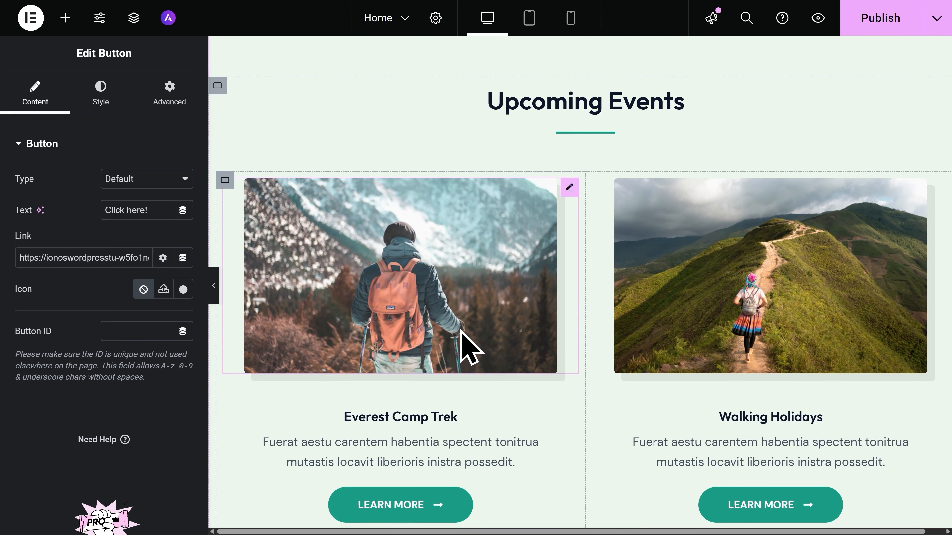
pyautogui.click(469, 348)
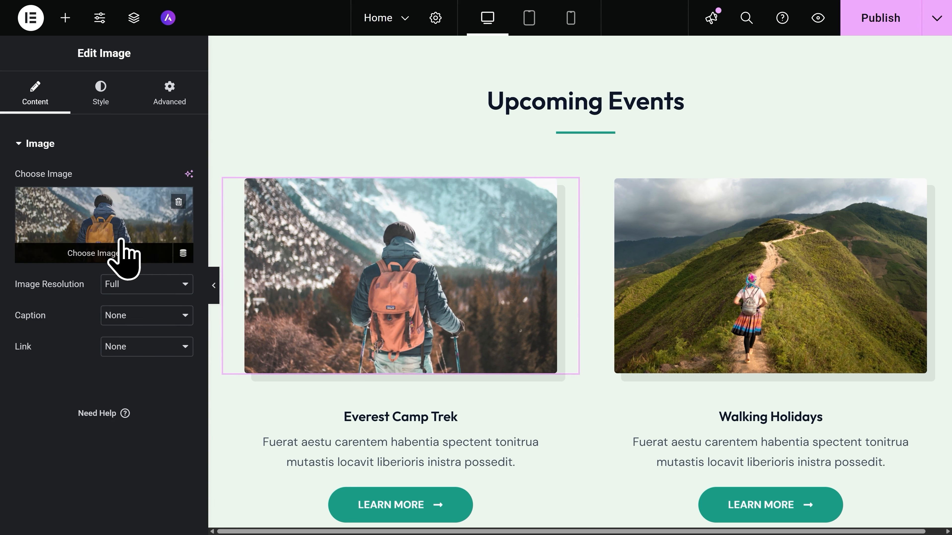
pyautogui.click(108, 259)
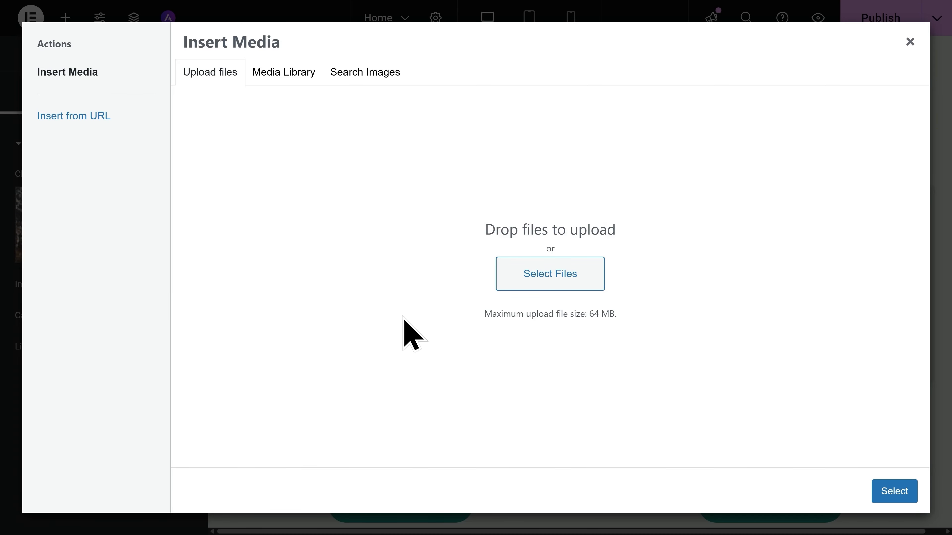
pyautogui.click(288, 82)
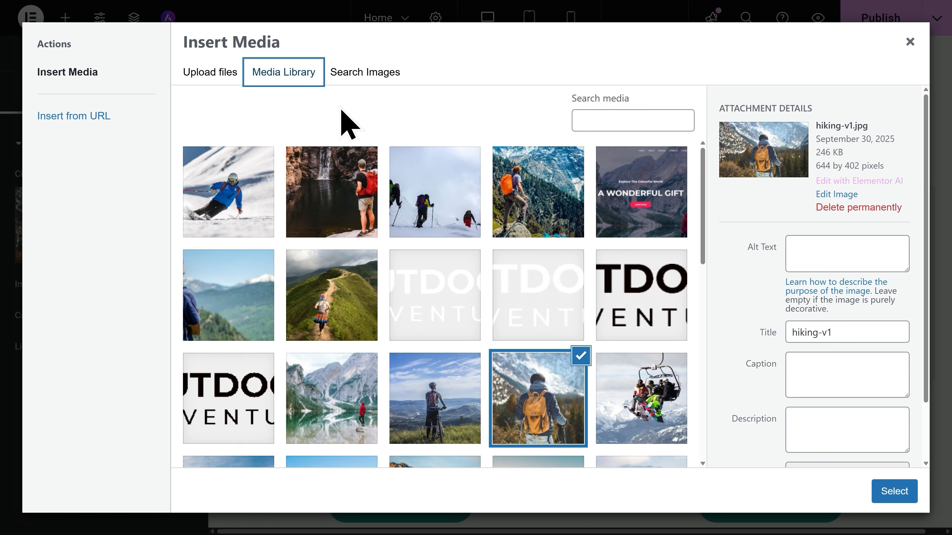
pyautogui.click(376, 83)
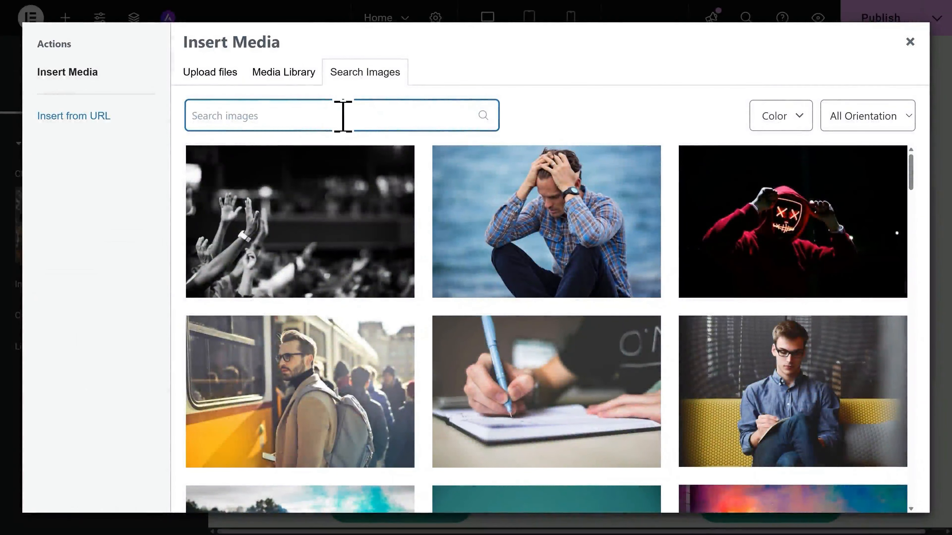
pyautogui.write('Nature')
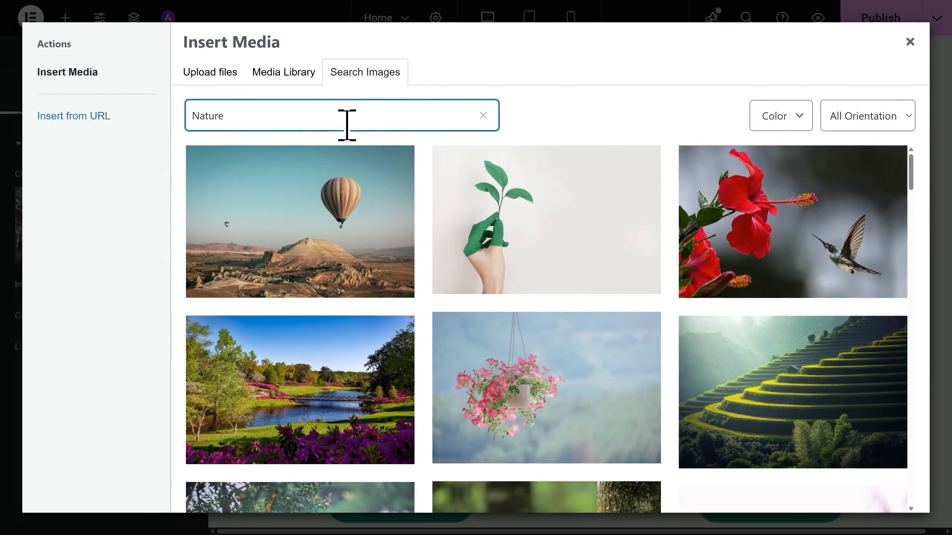
pyautogui.moveTo(330, 245)
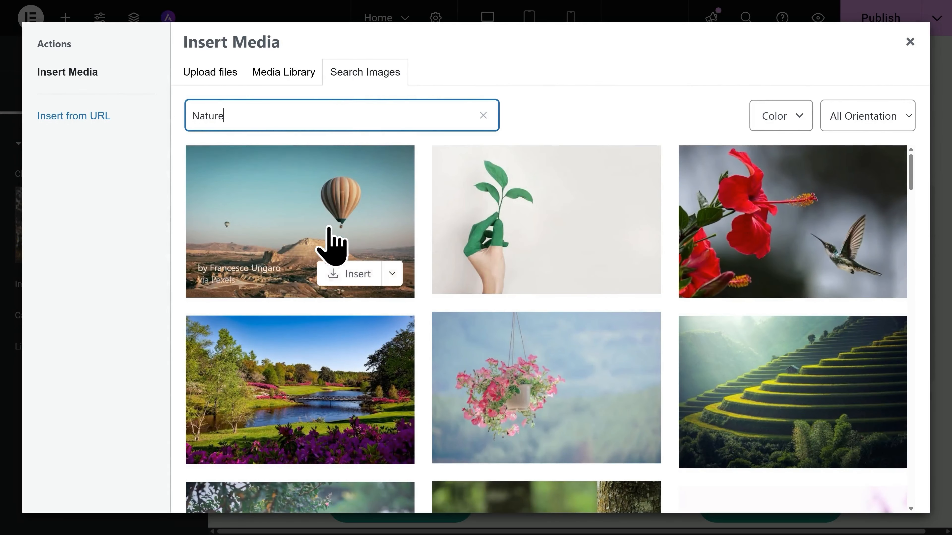
pyautogui.click(348, 277)
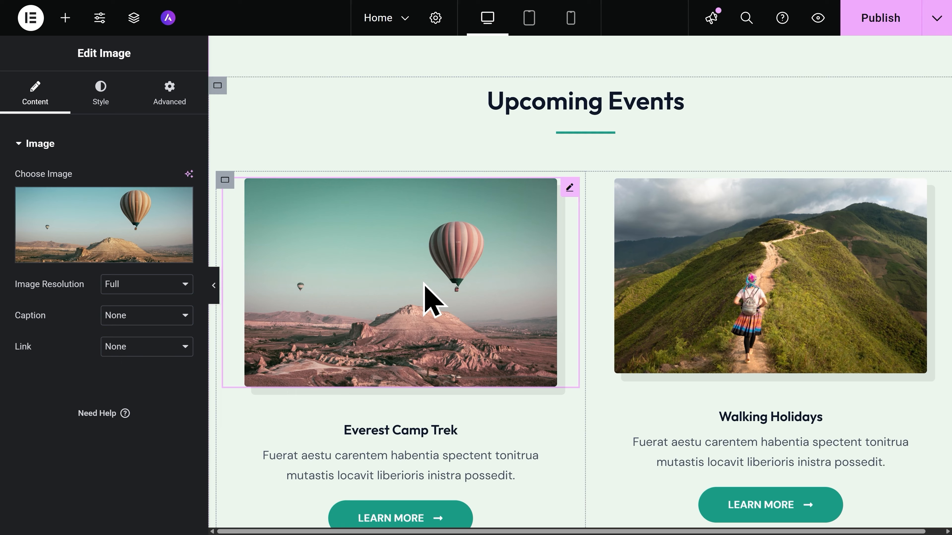
# - Insert a grid container with two columns and two rows between the testimonial and Upcoming Events sections
pyautogui.scroll(6, 431, 296)
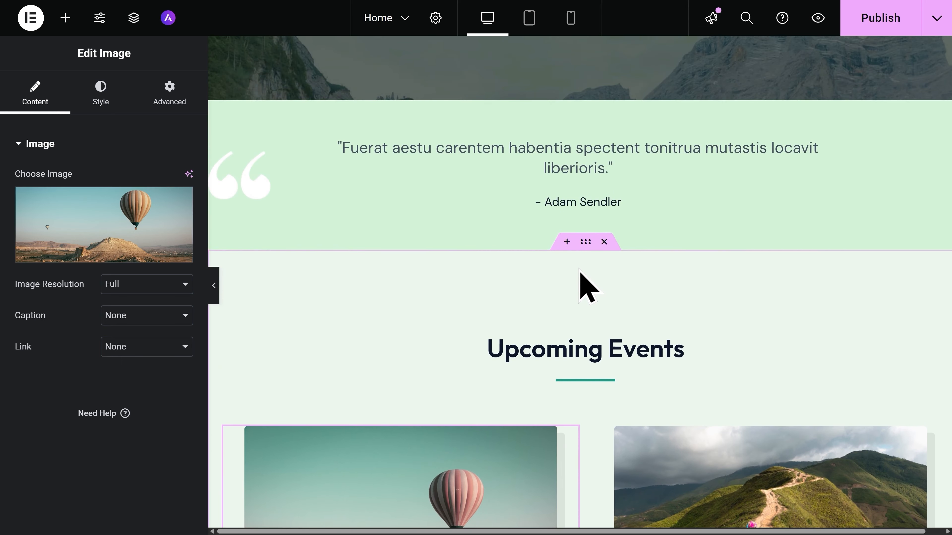
pyautogui.click(566, 243)
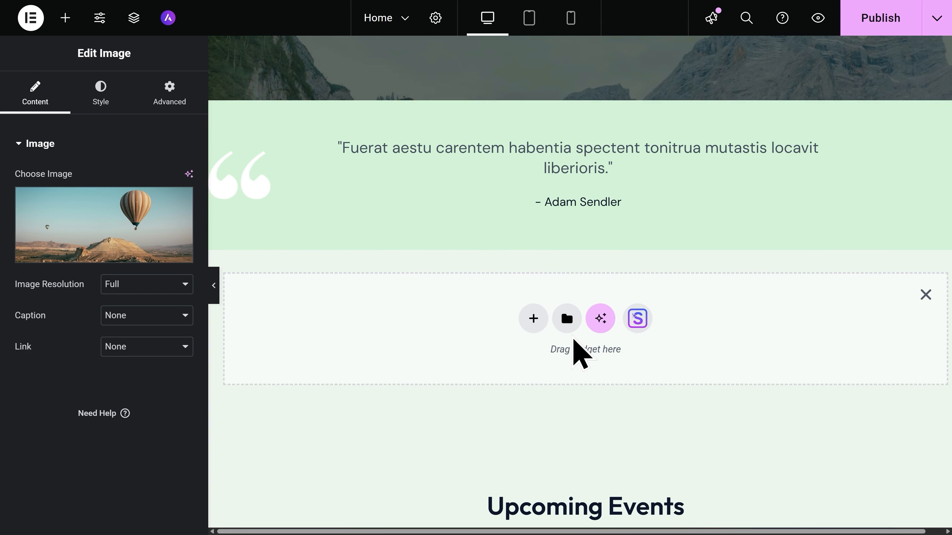
pyautogui.click(538, 330)
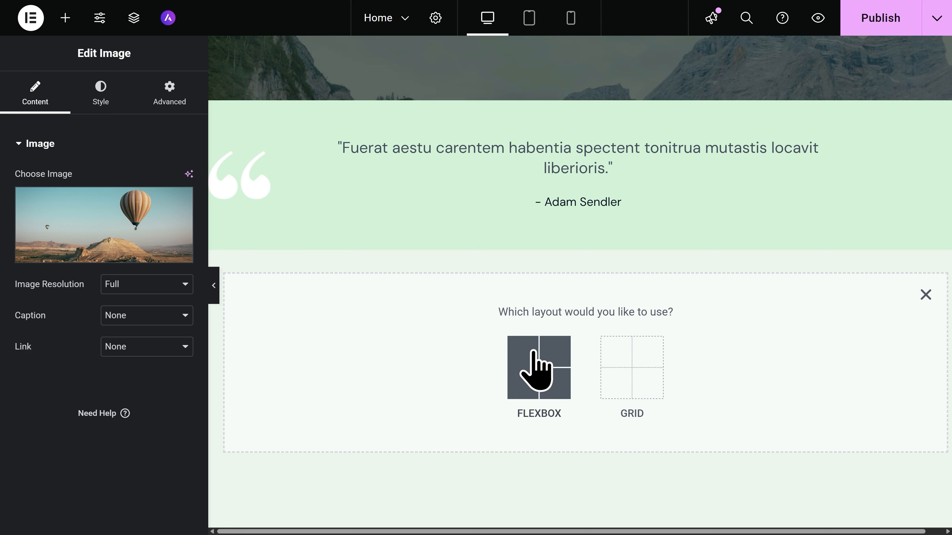
pyautogui.click(633, 373)
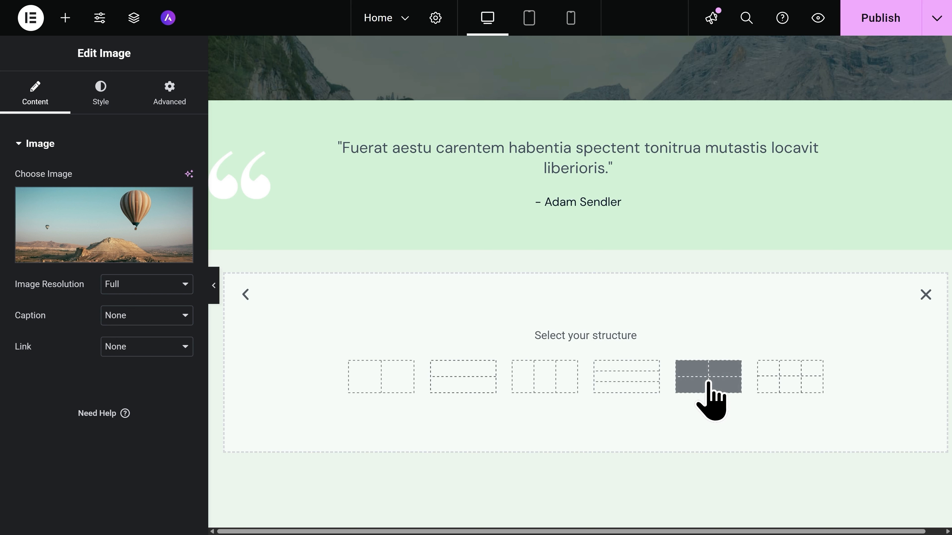
pyautogui.click(710, 390)
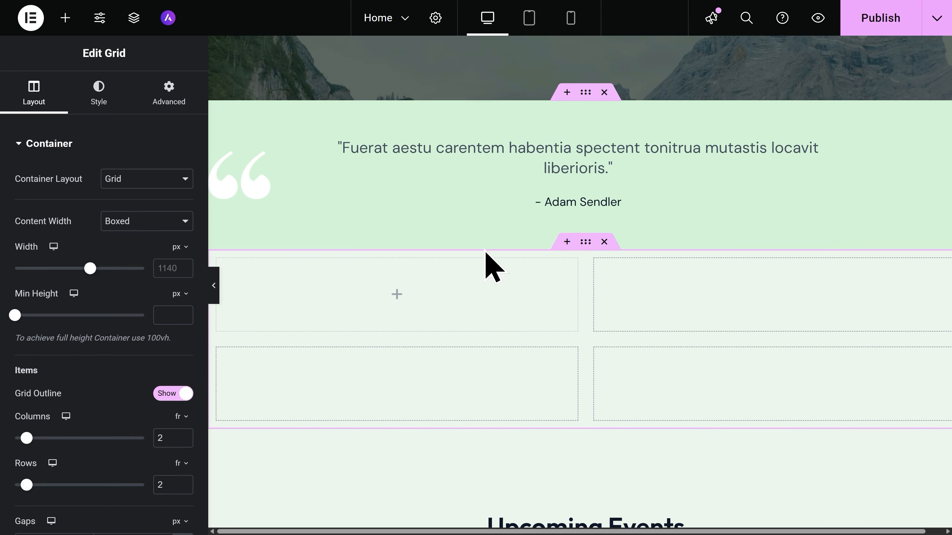
# - Place a Heading widget in the first cell of the new grid and delete the whole grid container
pyautogui.click(65, 29)
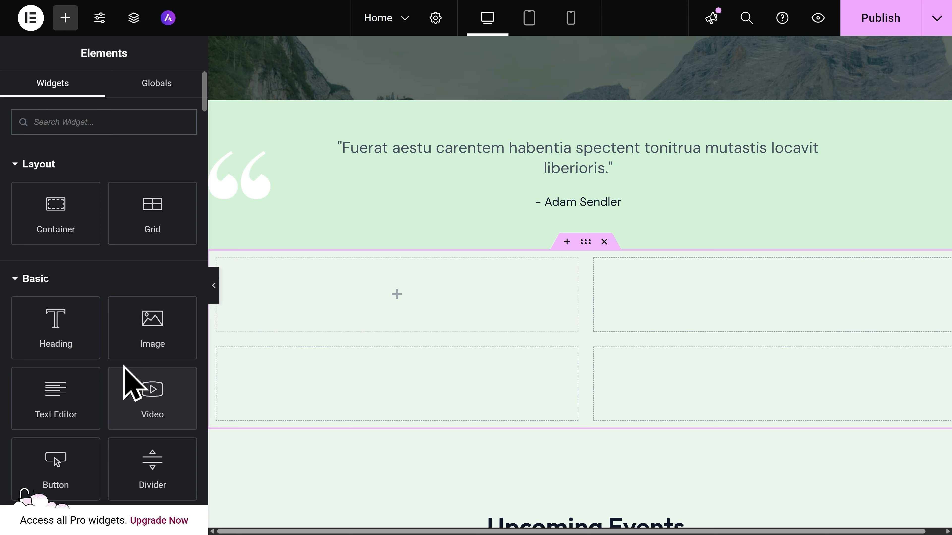
pyautogui.moveTo(64, 326); pyautogui.dragTo(354, 305)
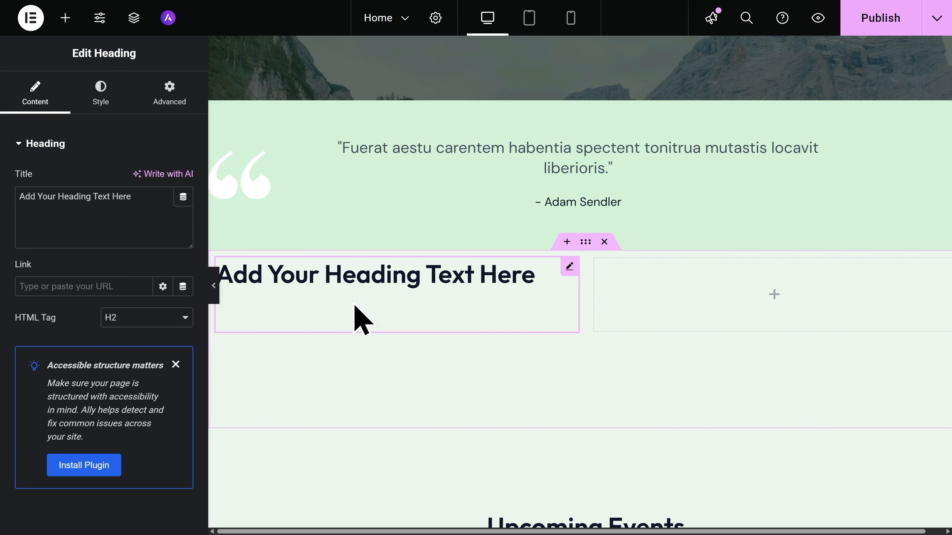
pyautogui.click(603, 242)
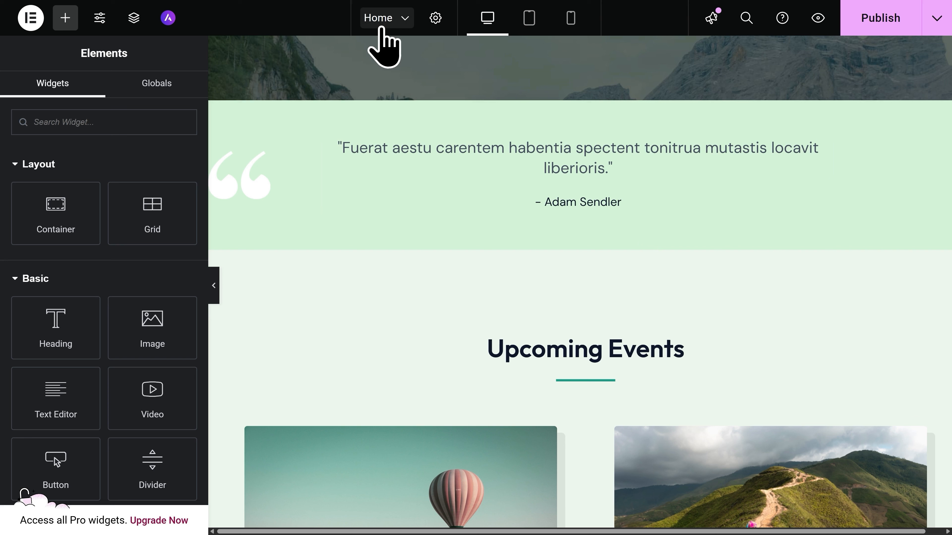
# - Add a new page to the site, saving the Home page changes before leaving it
pyautogui.click(390, 26)
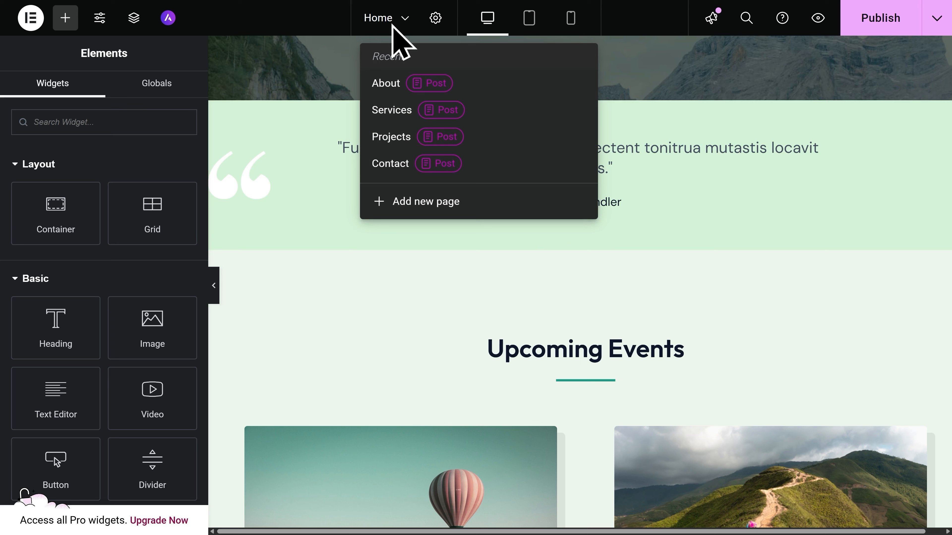
pyautogui.click(465, 203)
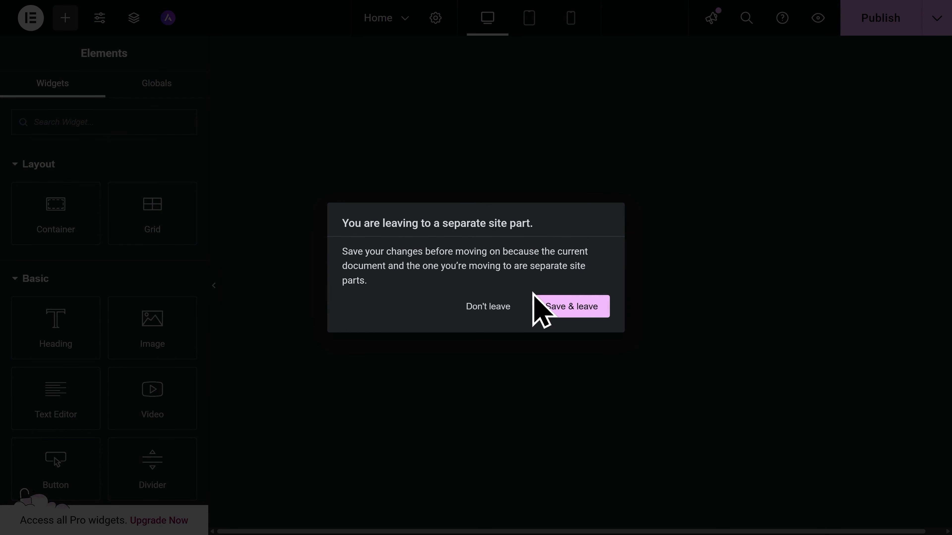
pyautogui.click(572, 315)
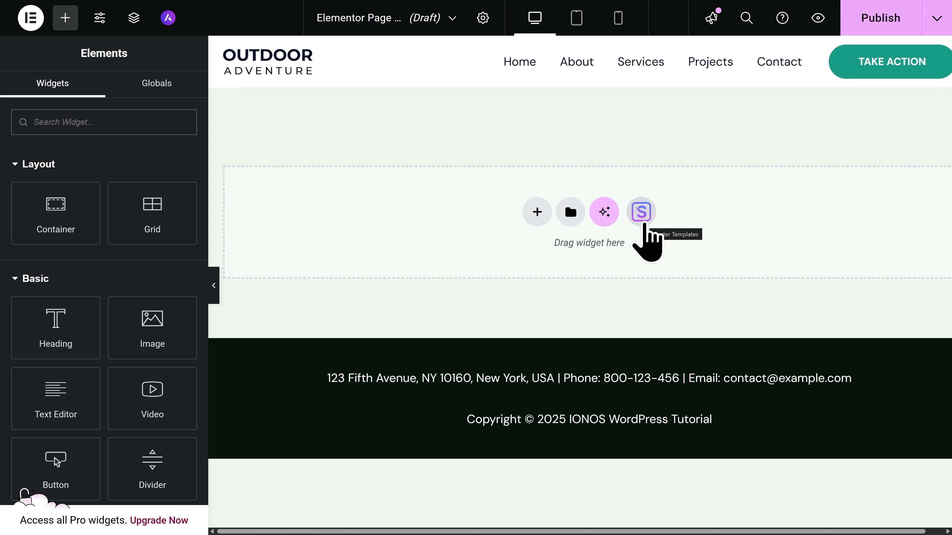
# - Import the About page of the Planet Earth starter template into the new page
pyautogui.click(643, 221)
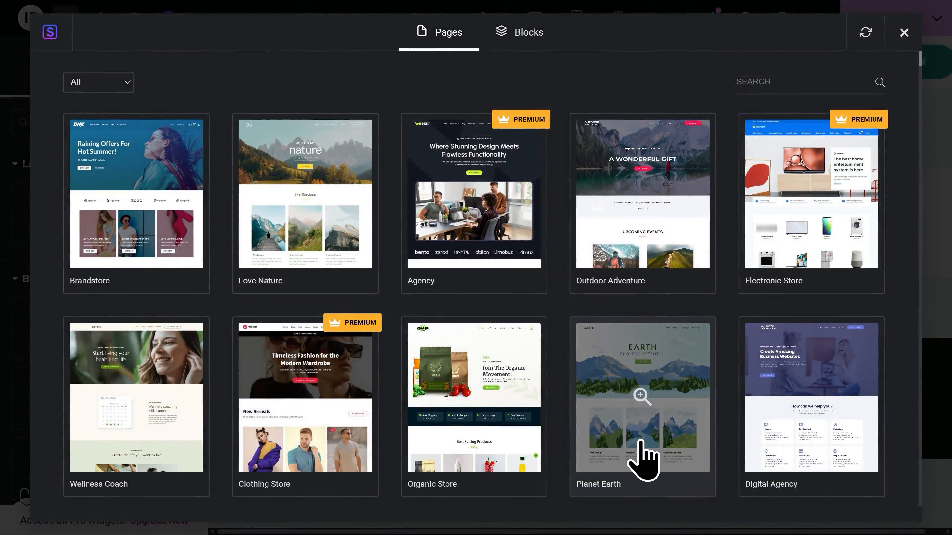
pyautogui.click(643, 457)
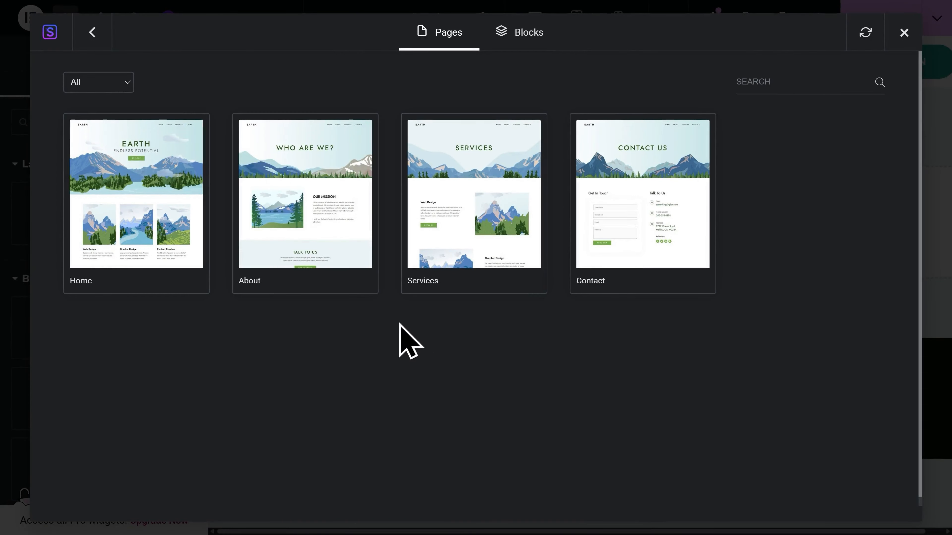
pyautogui.click(322, 279)
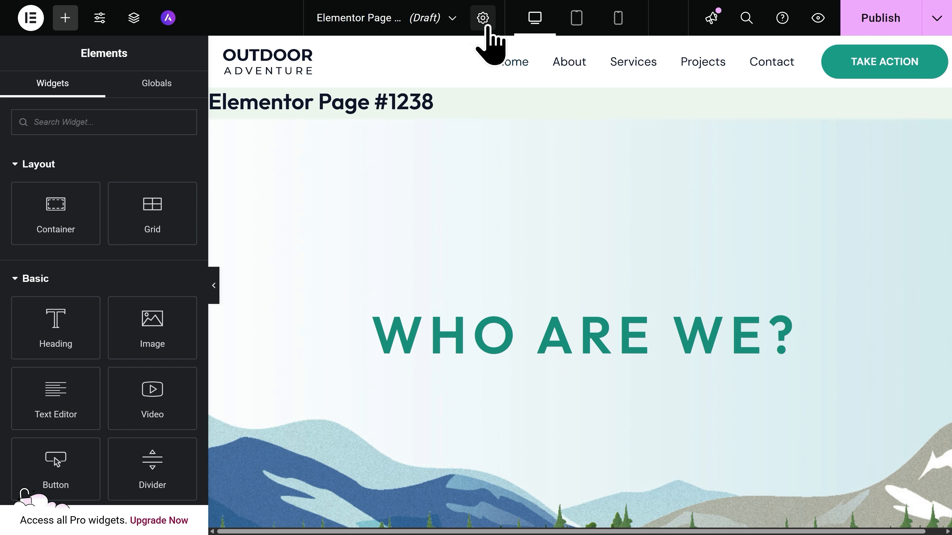
# - Set the page title to "Who Are We?" and hide the title on the page
pyautogui.click(482, 18)
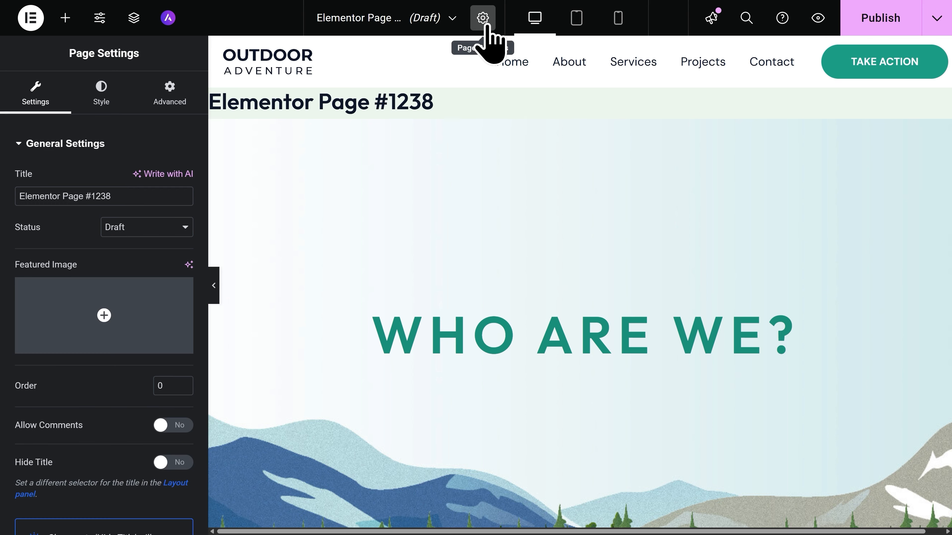
pyautogui.click(127, 197)
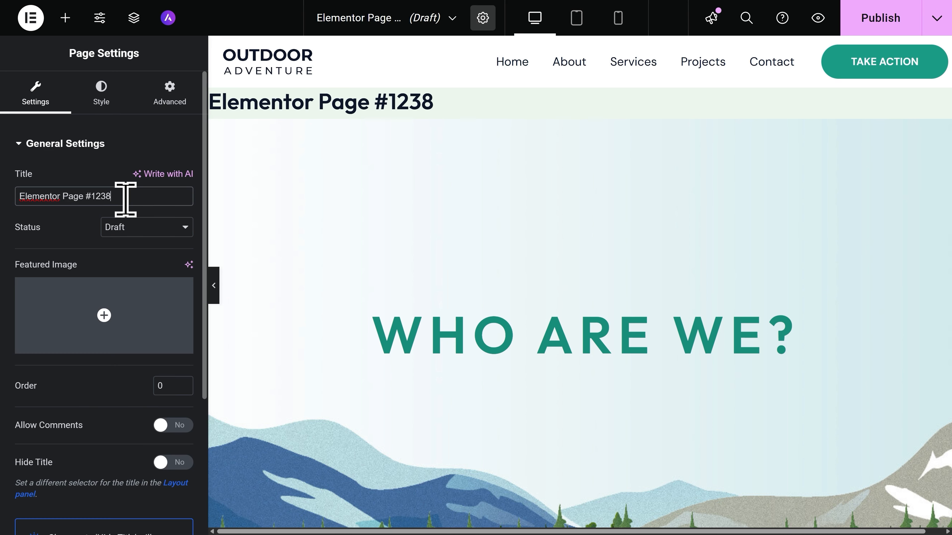
pyautogui.hotkey('ctrl', 'a')
pyautogui.write('Who A')
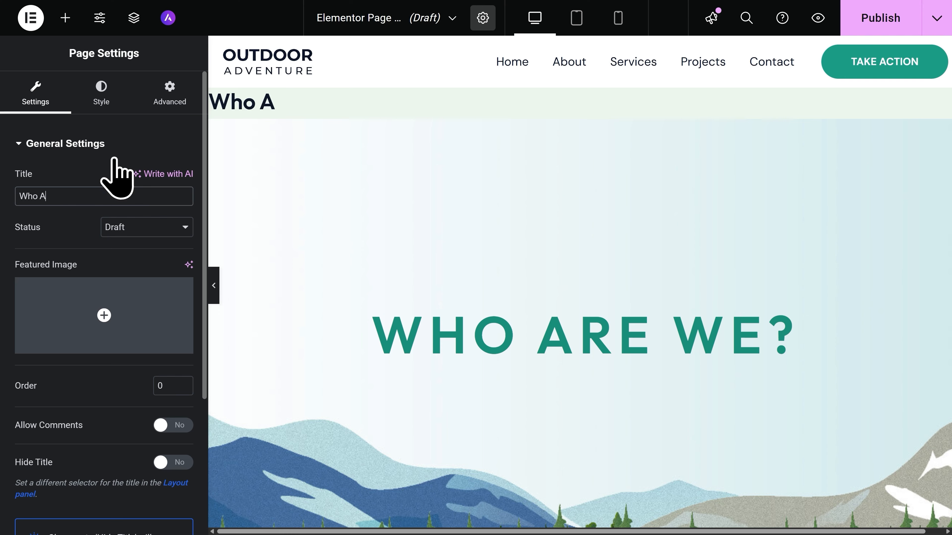
pyautogui.write('re We?')
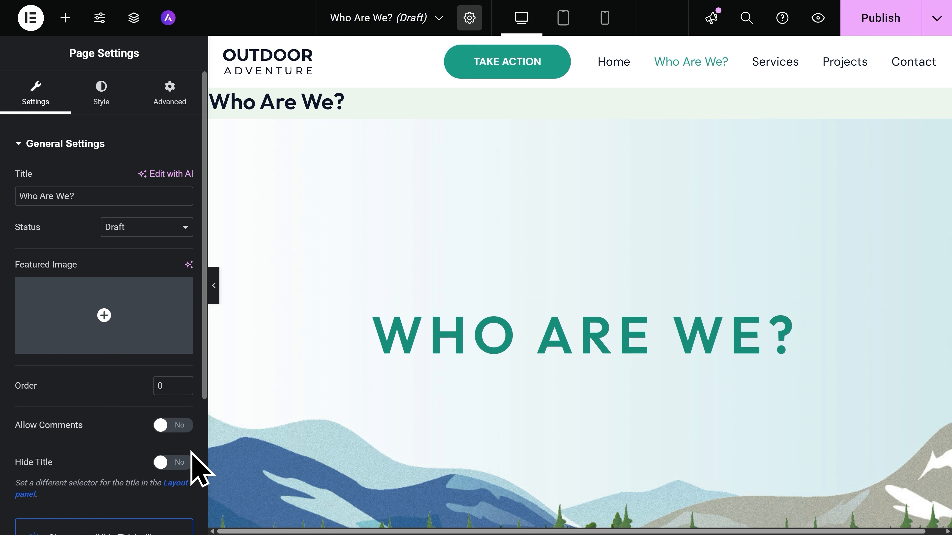
pyautogui.click(175, 465)
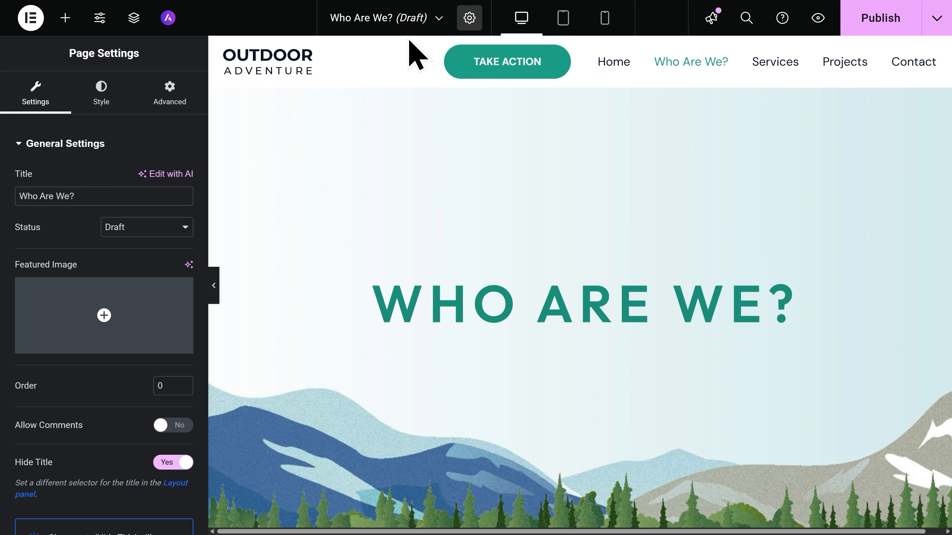
# - Publish the "Who Are We?" page and preview it on the live site
pyautogui.click(859, 30)
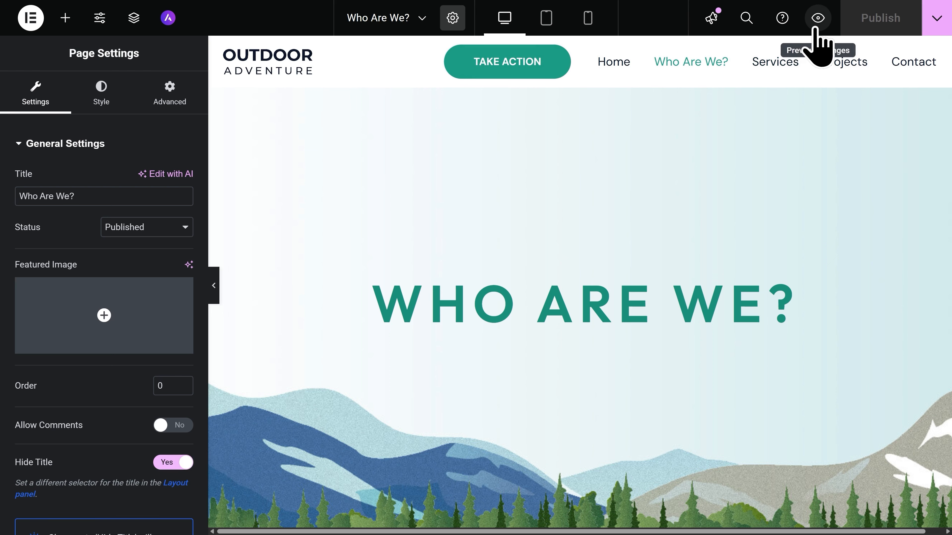
pyautogui.click(817, 18)
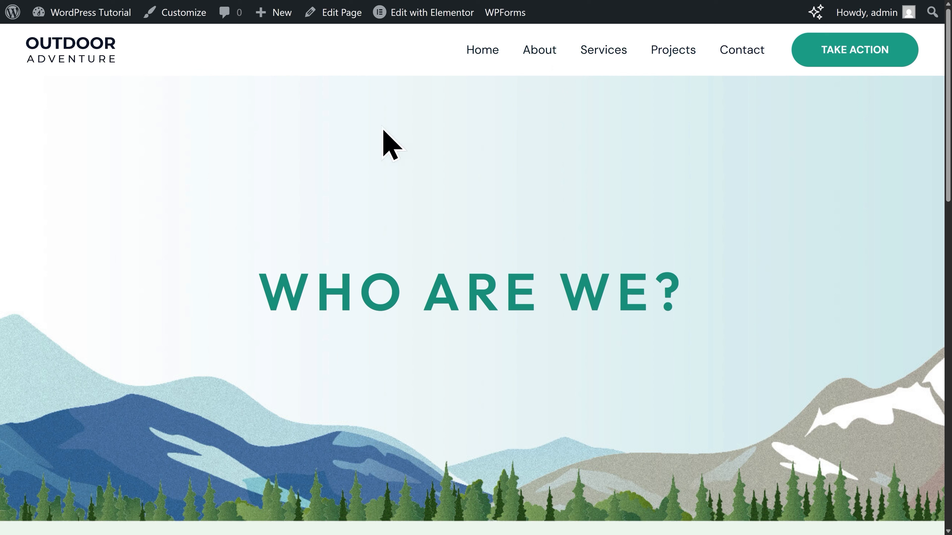
# - Add the "Who Are We?" page to the site's primary menu in the theme customizer
pyautogui.click(176, 23)
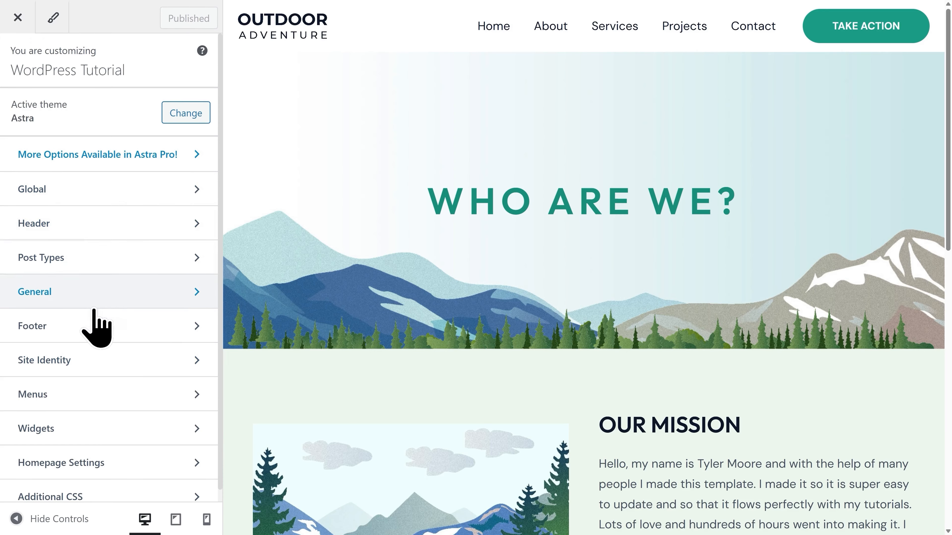
pyautogui.click(85, 392)
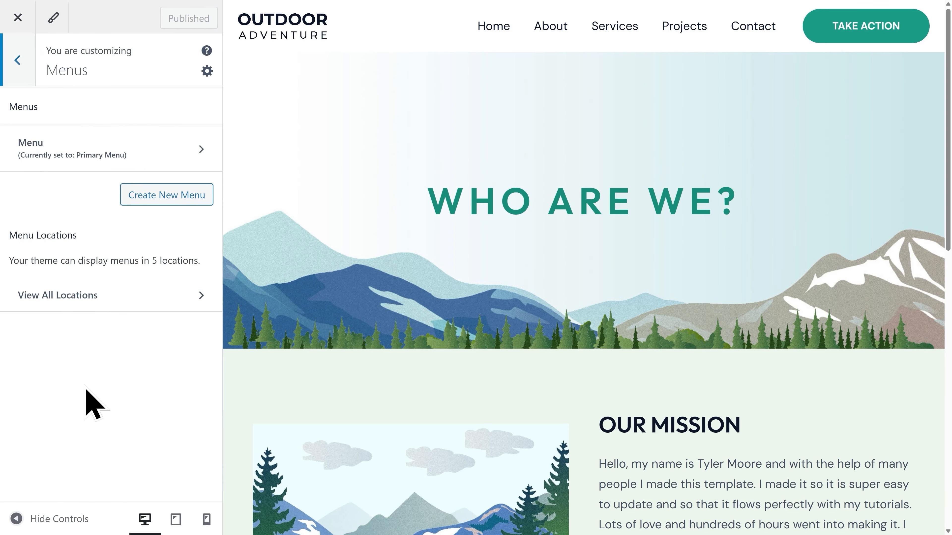
pyautogui.click(141, 158)
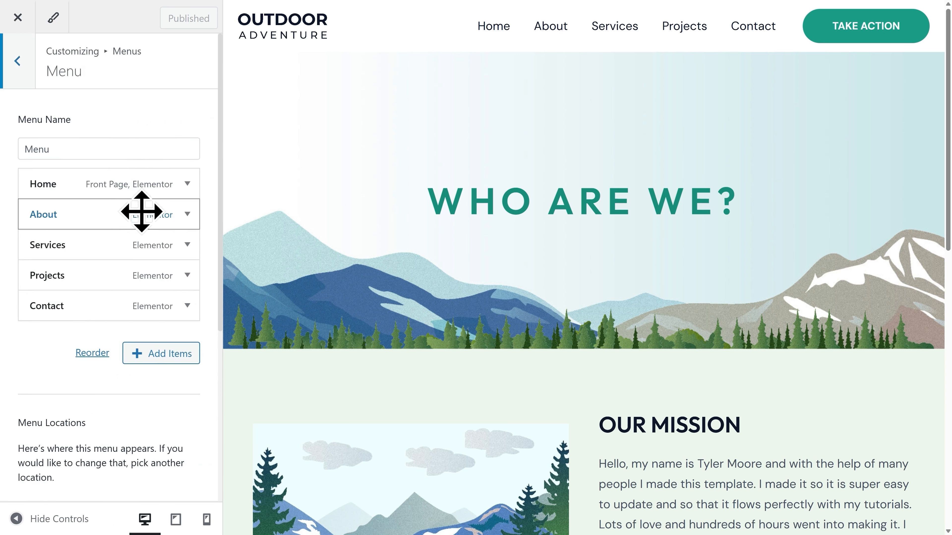
pyautogui.click(161, 355)
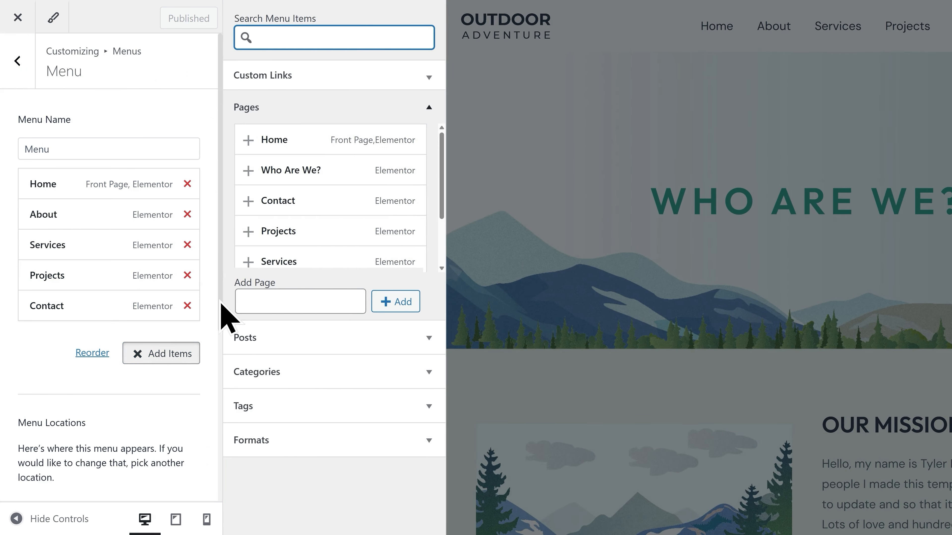
pyautogui.click(248, 170)
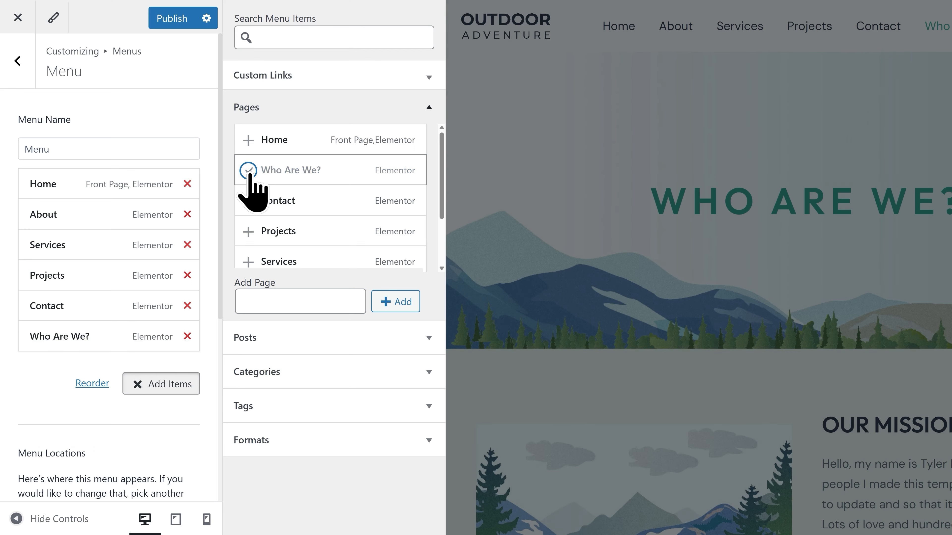
# - Remove About from the menu, place "Who Are We?" directly after Home, and publish the menu changes
pyautogui.click(187, 217)
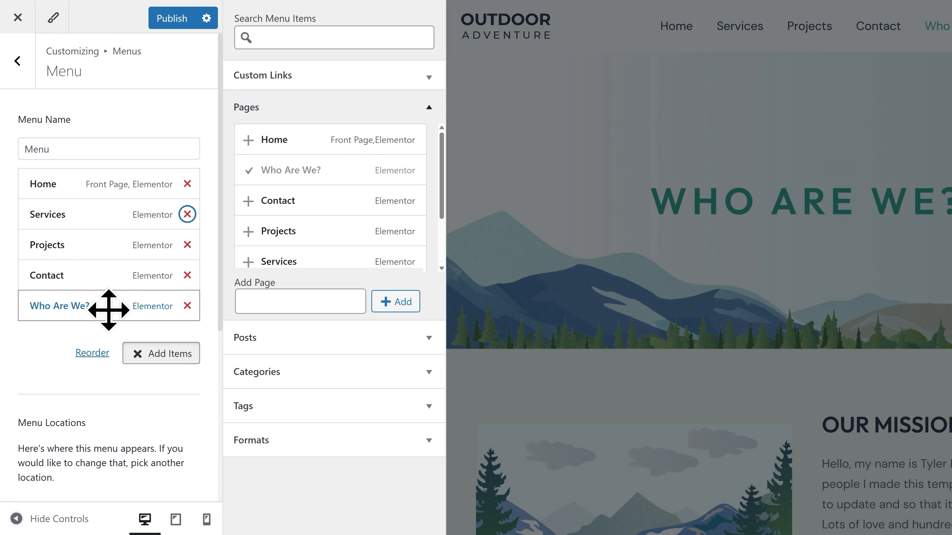
pyautogui.moveTo(108, 309); pyautogui.dragTo(103, 218)
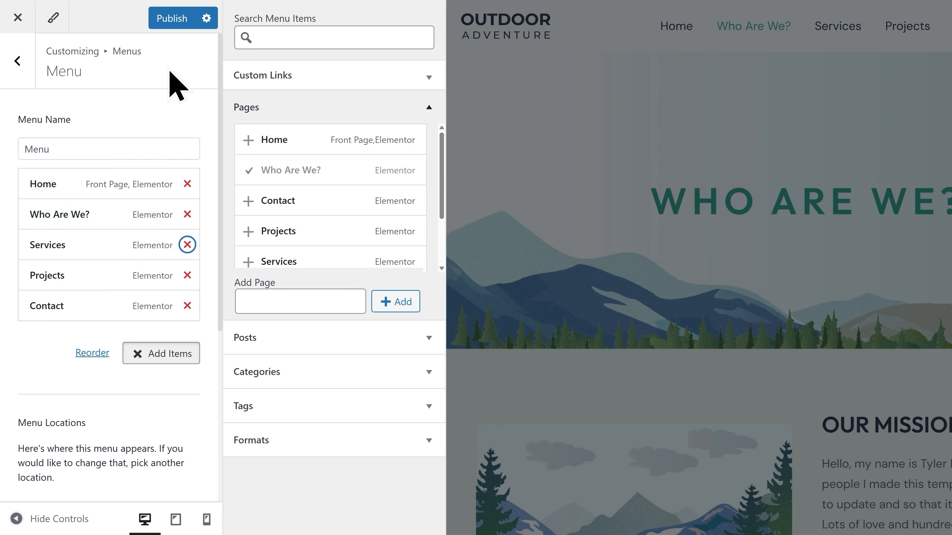
pyautogui.click(176, 23)
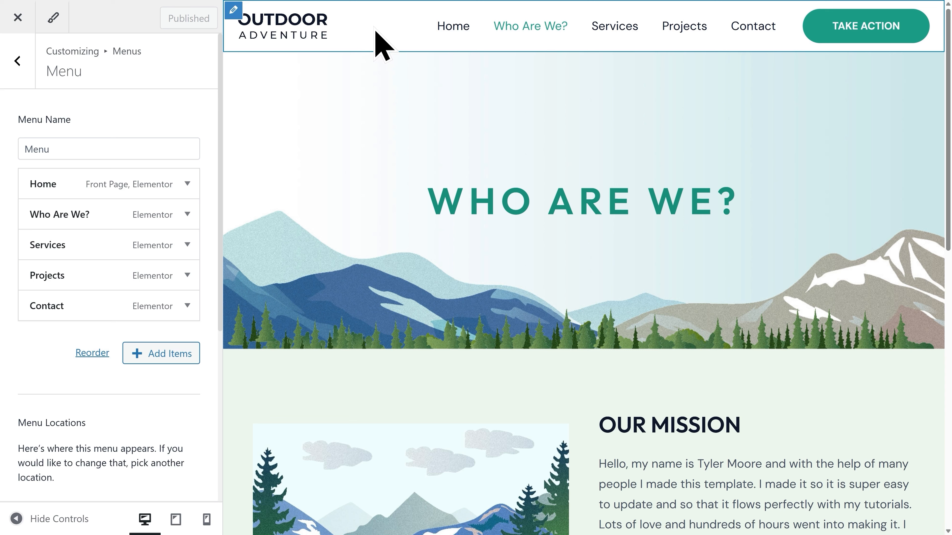
# - Move the Primary Menu element after the Button in the primary header row
pyautogui.click(235, 15)
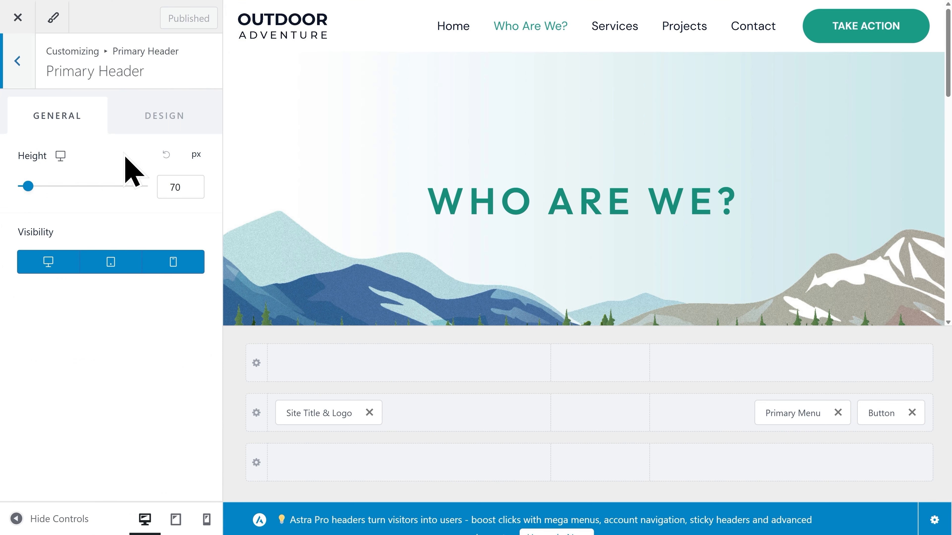
pyautogui.moveTo(396, 413)
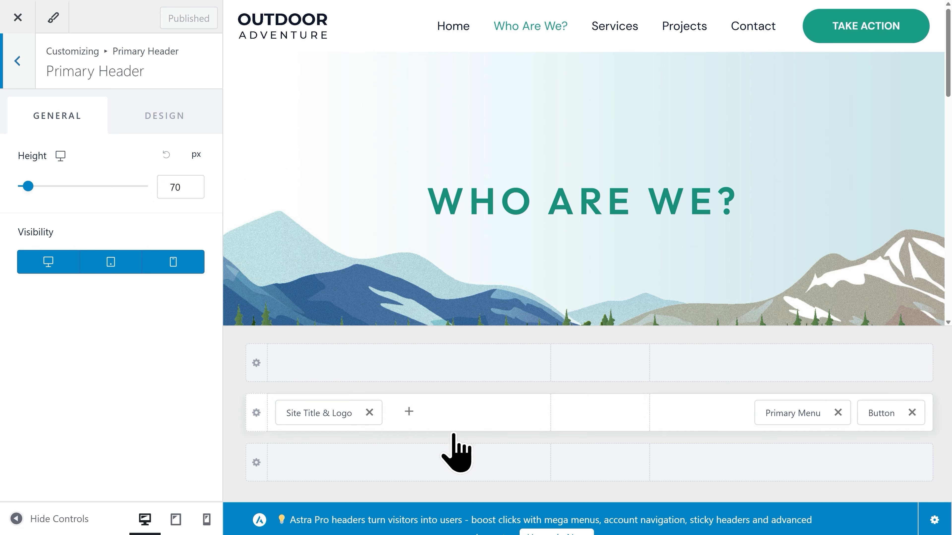
pyautogui.moveTo(581, 412)
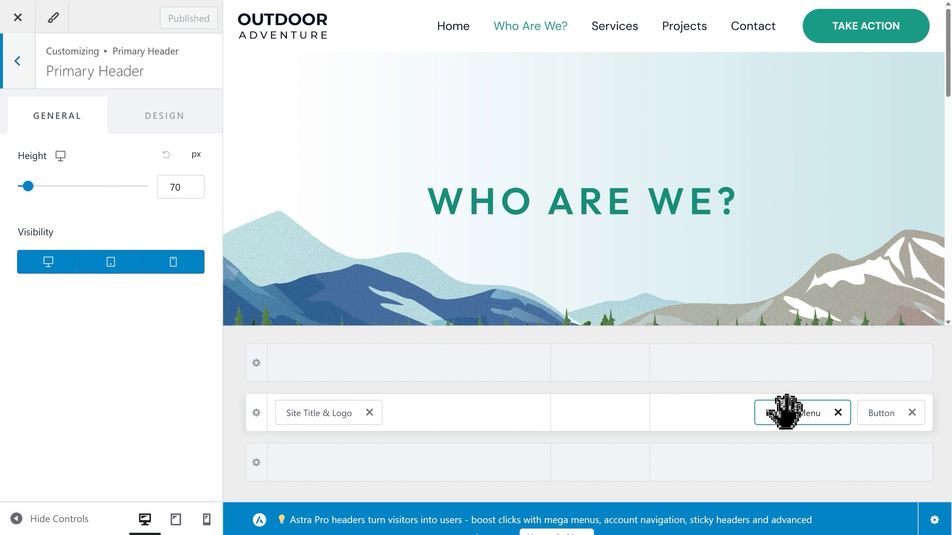
pyautogui.moveTo(793, 416); pyautogui.dragTo(881, 414)
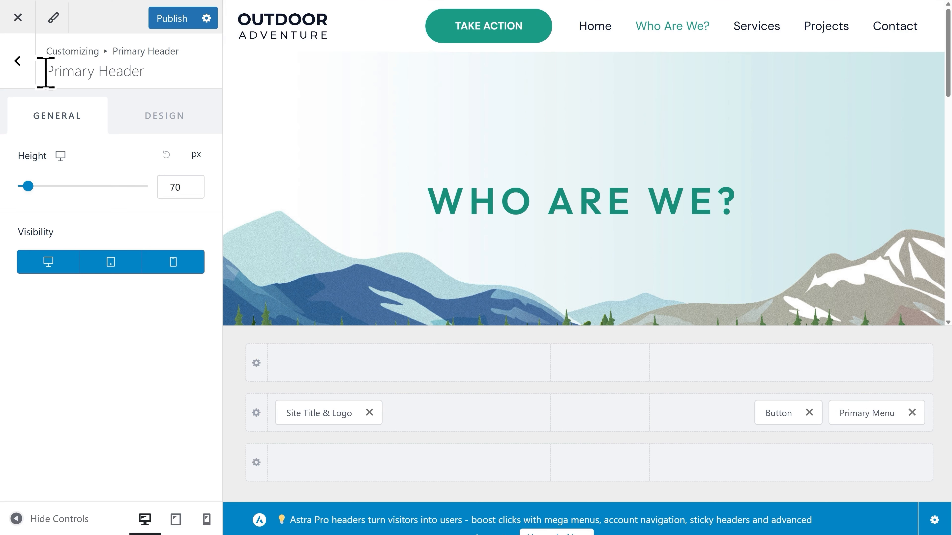
# - Replace the header logo with a crop of CALEB.png from the media library and set the logo width to 116 px
pyautogui.click(19, 63)
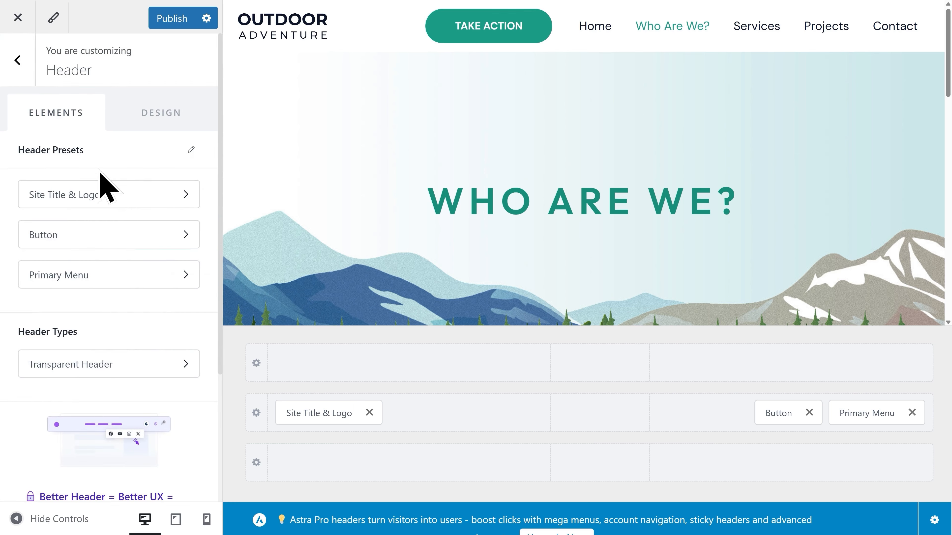
pyautogui.click(113, 195)
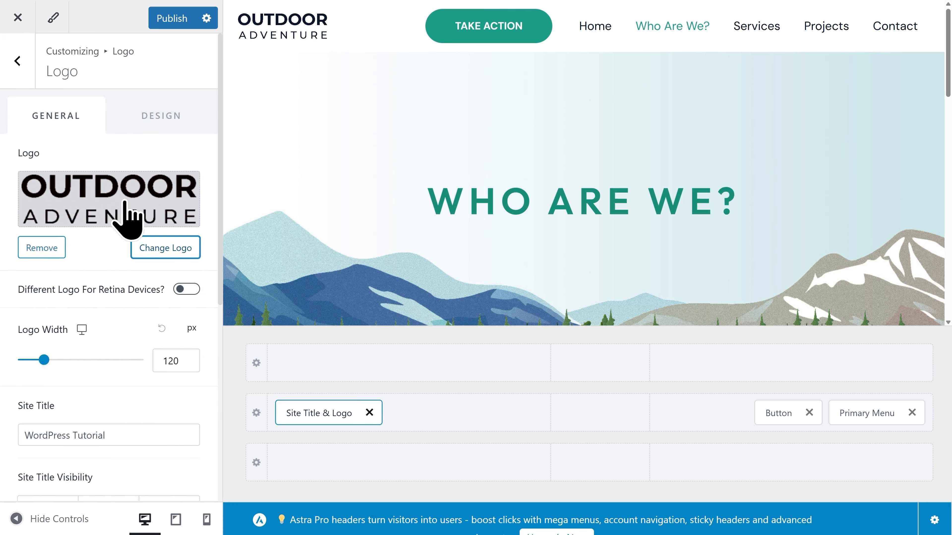
pyautogui.click(168, 251)
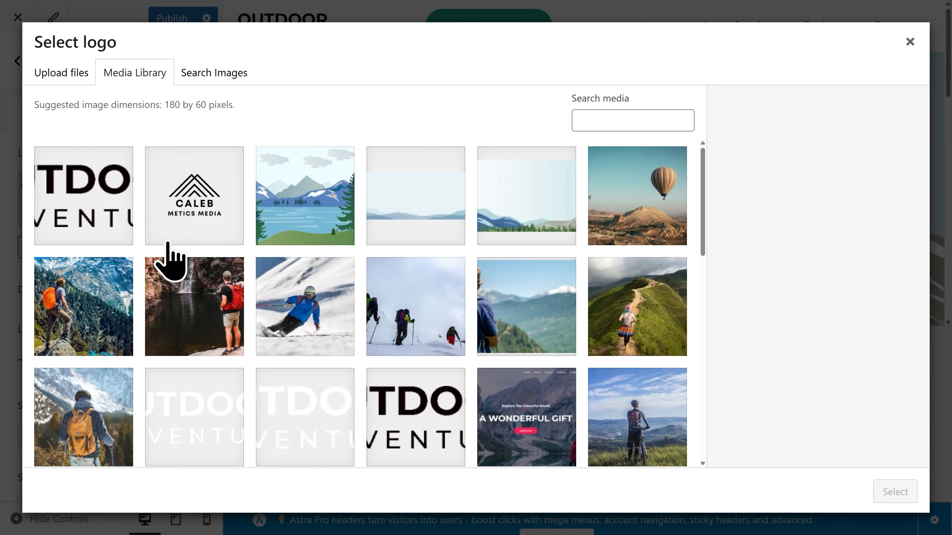
pyautogui.click(187, 225)
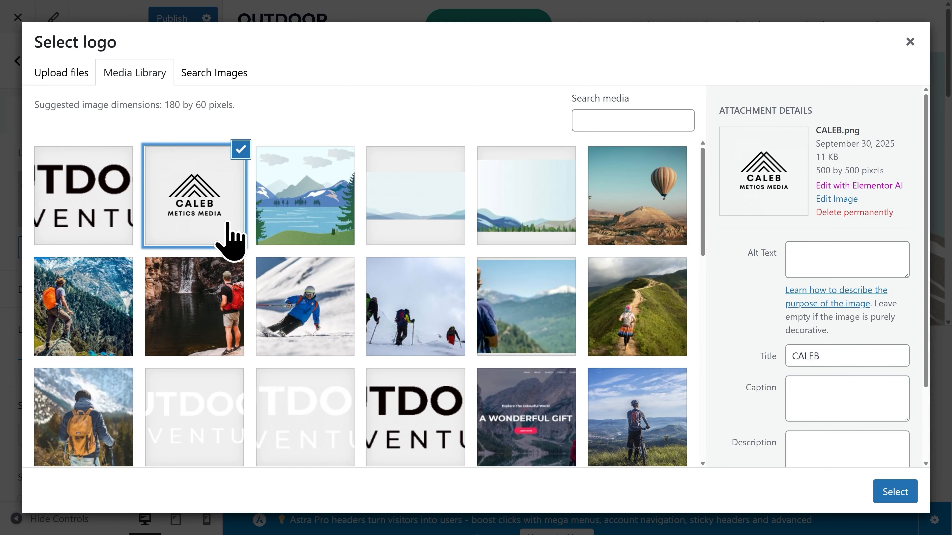
pyautogui.click(894, 493)
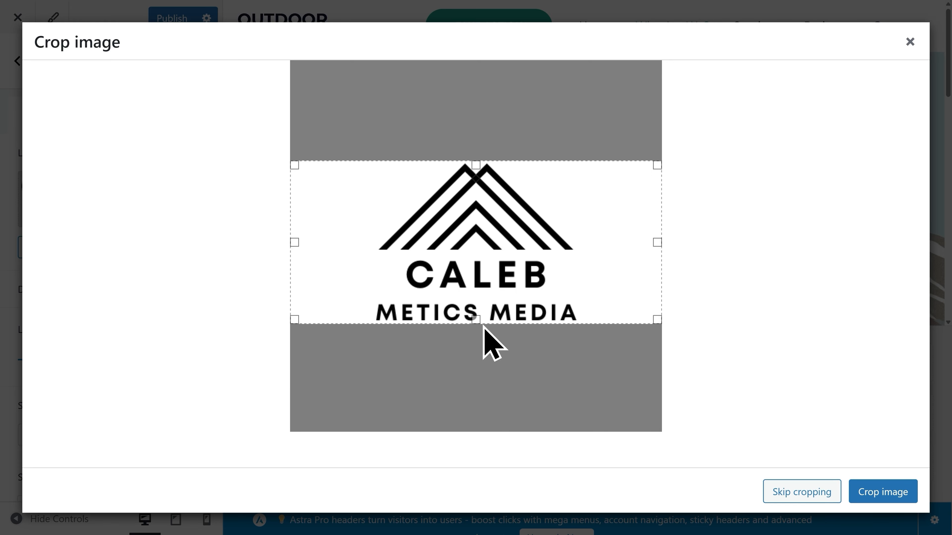
pyautogui.click(876, 495)
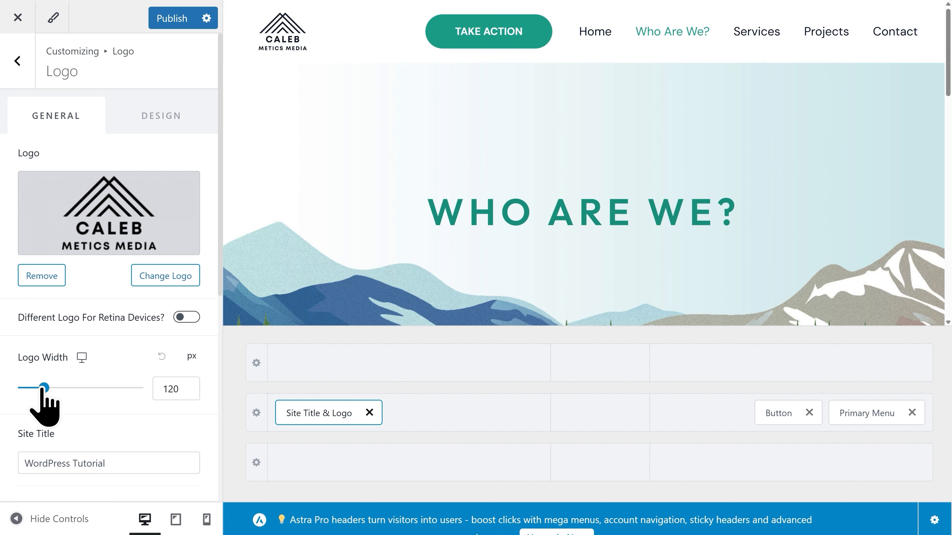
pyautogui.moveTo(44, 388)
pyautogui.mouseDown()
pyautogui.moveTo(56, 389)
pyautogui.moveTo(45, 389)
pyautogui.mouseUp()
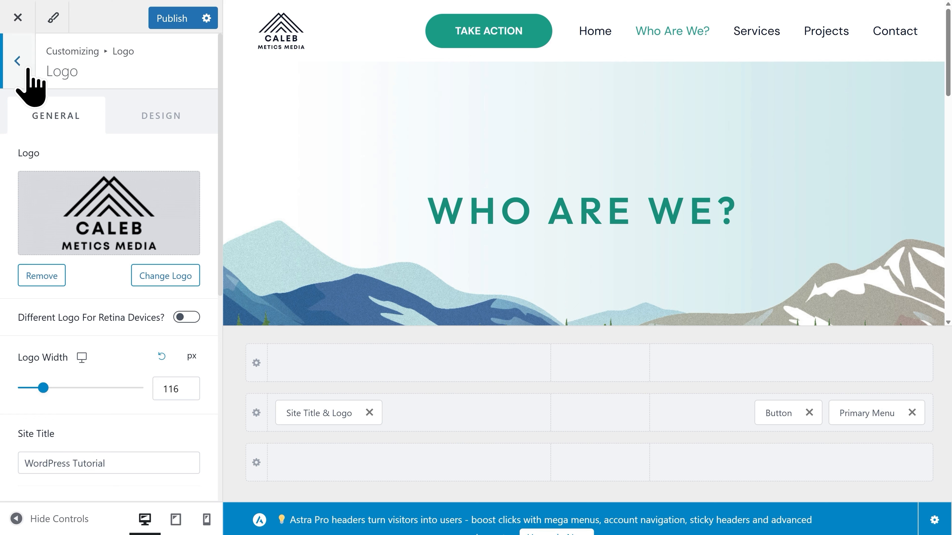
# - Move the Copyright element before Widget 1 in the footer and publish the customizer changes
pyautogui.click(18, 61)
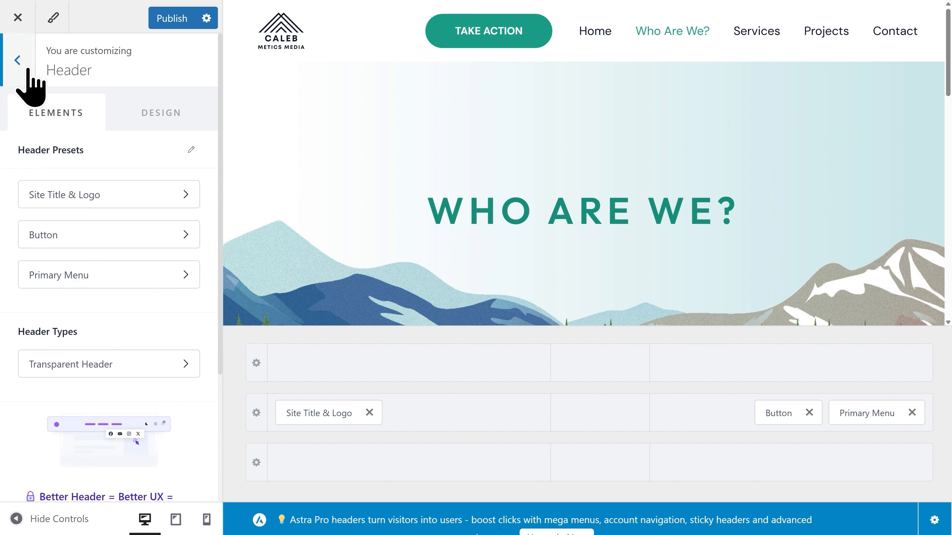
pyautogui.click(27, 69)
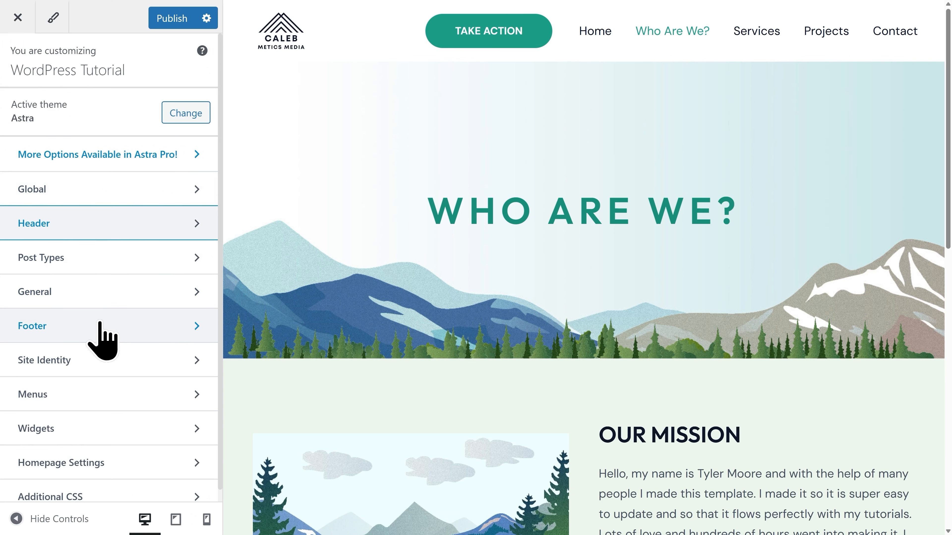
pyautogui.click(100, 325)
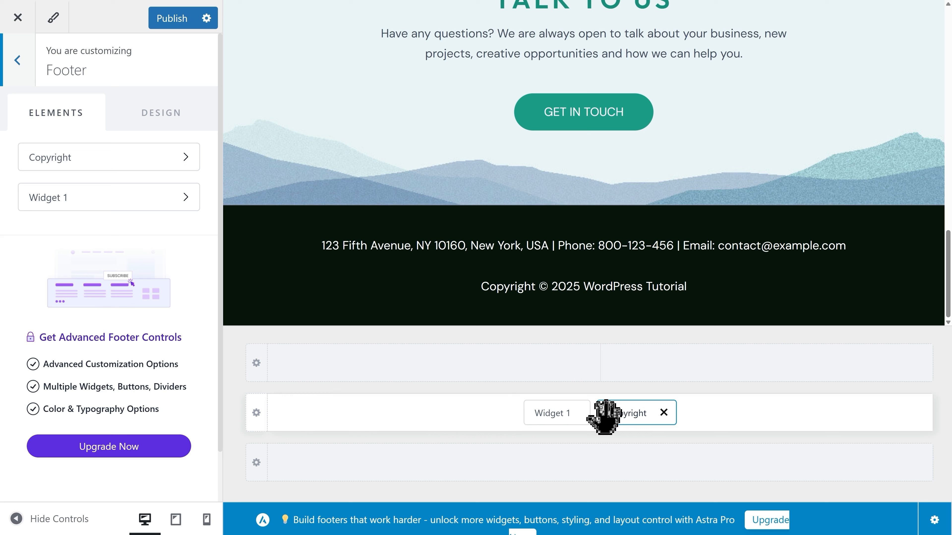
pyautogui.moveTo(611, 416); pyautogui.dragTo(546, 418)
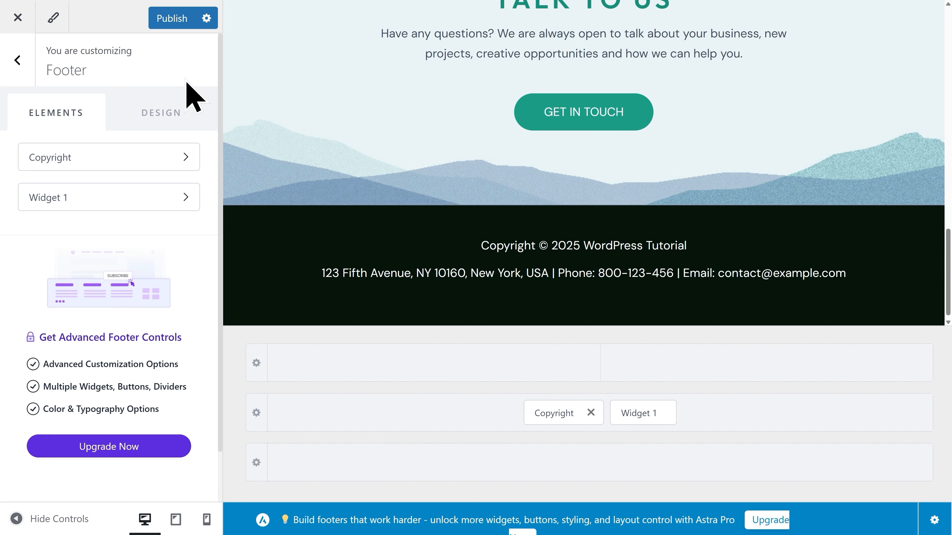
pyautogui.click(167, 24)
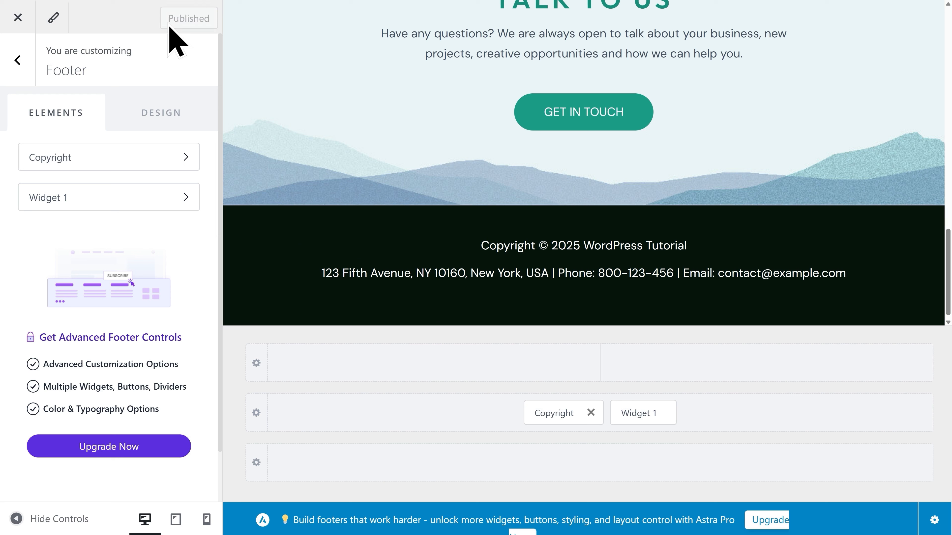